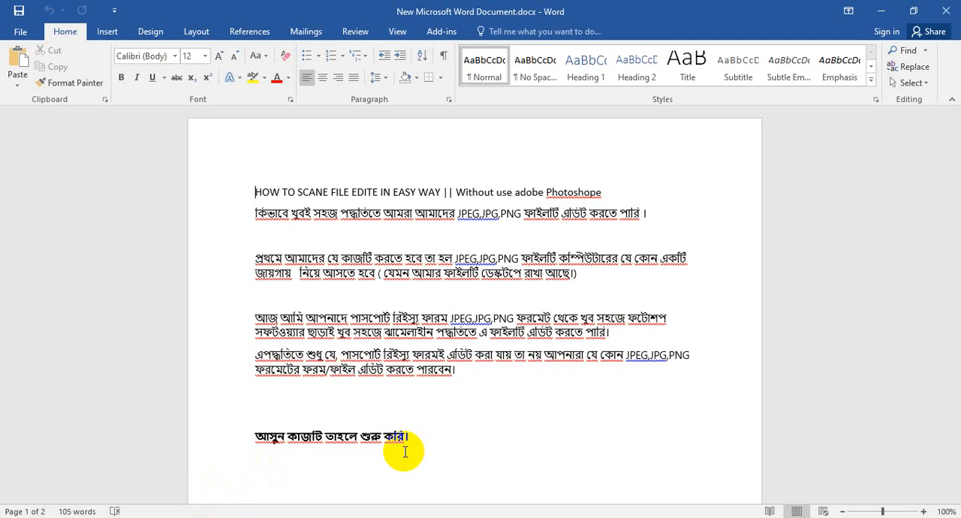
Step: Close the Word document and open the Sheraz folder on the desktop
{"action": "left_click", "coordinate": [945, 15]}
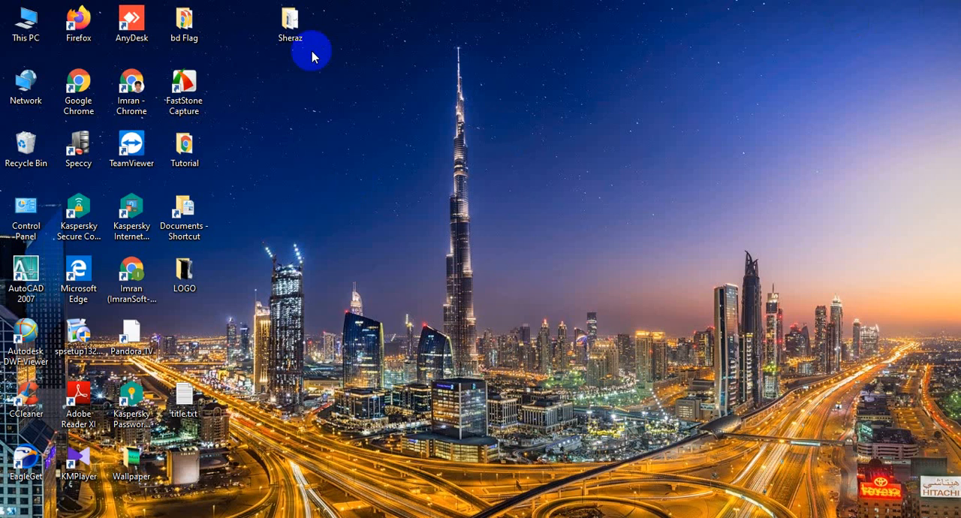
{"action": "double_click", "coordinate": [290, 26]}
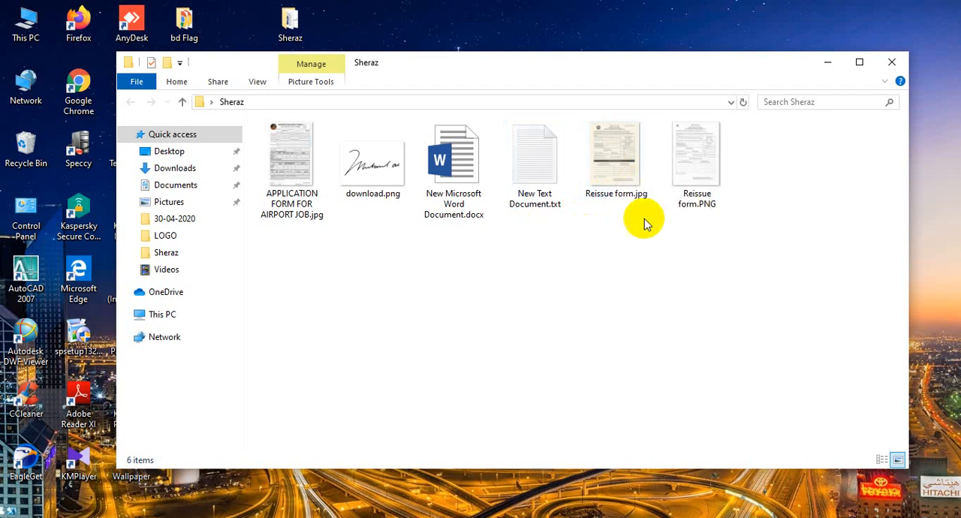
Step: Open Reissue form.jpg for editing straight from the folder, and close the Paint window again
{"action": "left_click", "coordinate": [616, 173]}
{"action": "right_click", "coordinate": [616, 173]}
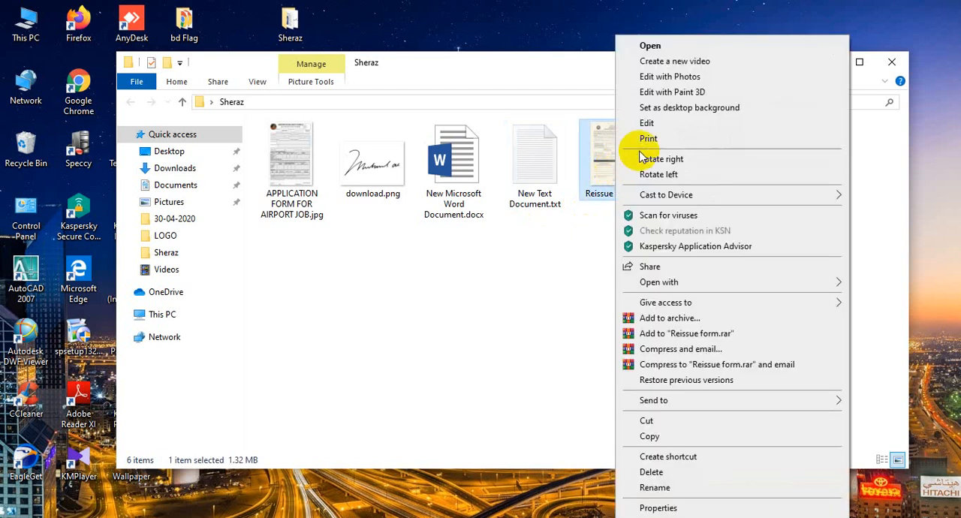
{"action": "left_click", "coordinate": [642, 124]}
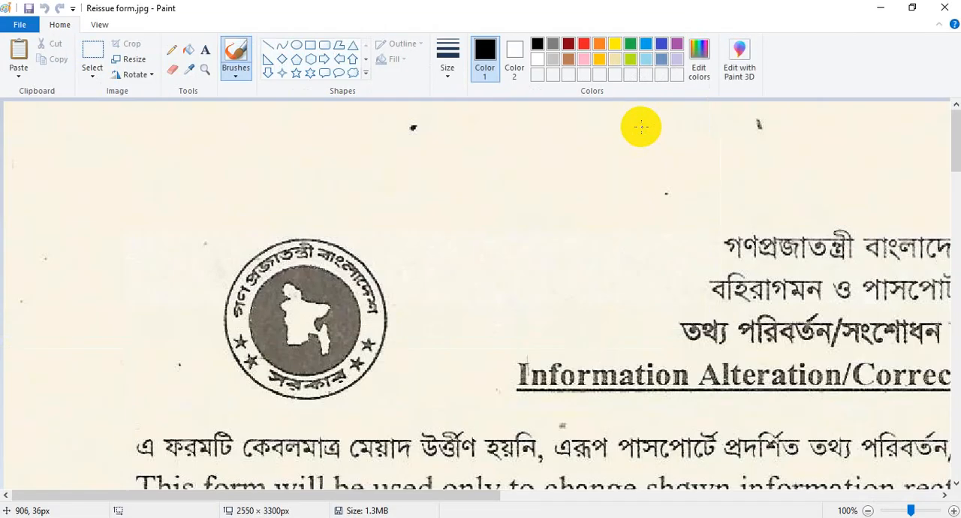
{"action": "left_click", "coordinate": [942, 7]}
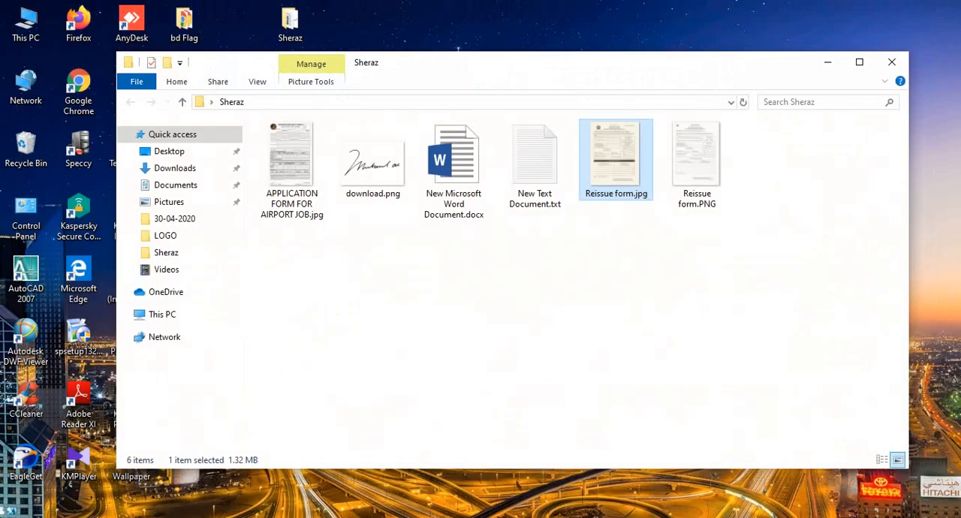
Step: Find Paint through the Windows search and launch it with a blank canvas
{"action": "left_click", "coordinate": [40, 517]}
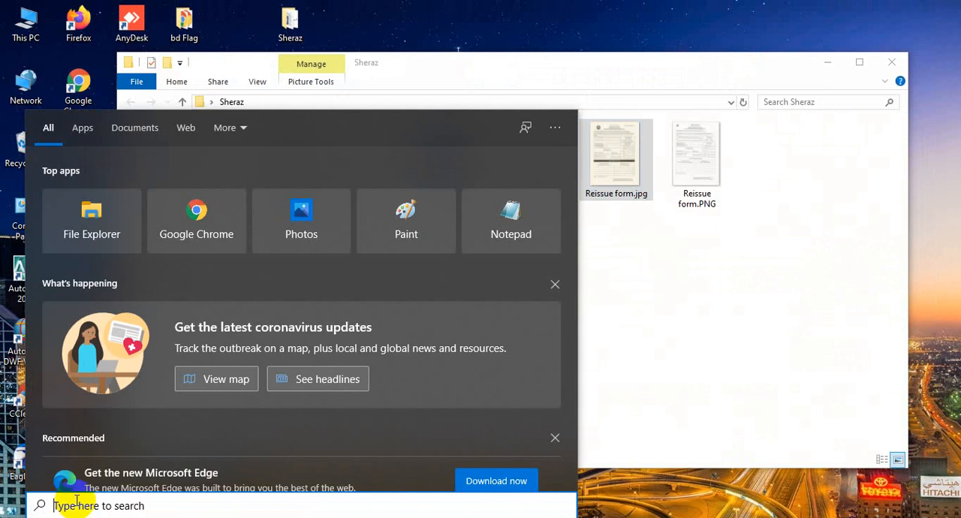
{"action": "type", "text": "PA"}
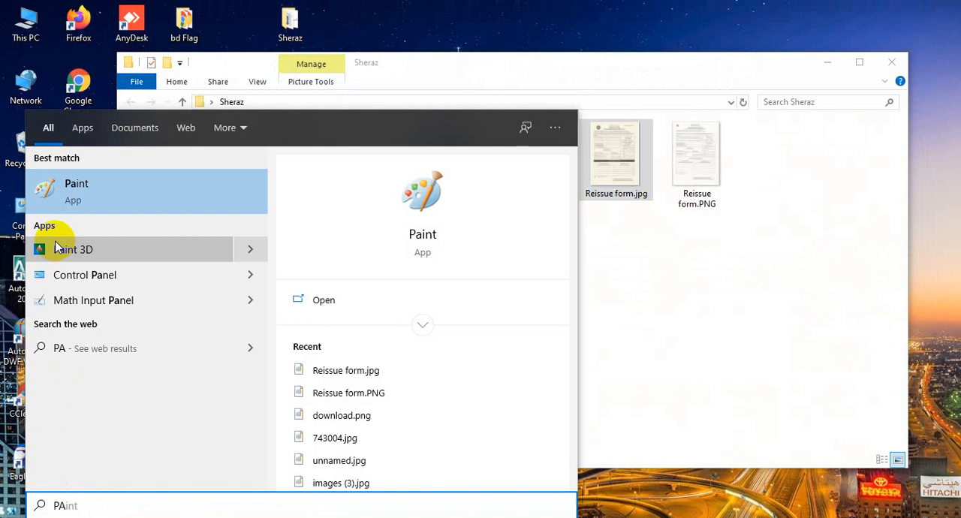
{"action": "left_click", "coordinate": [87, 207]}
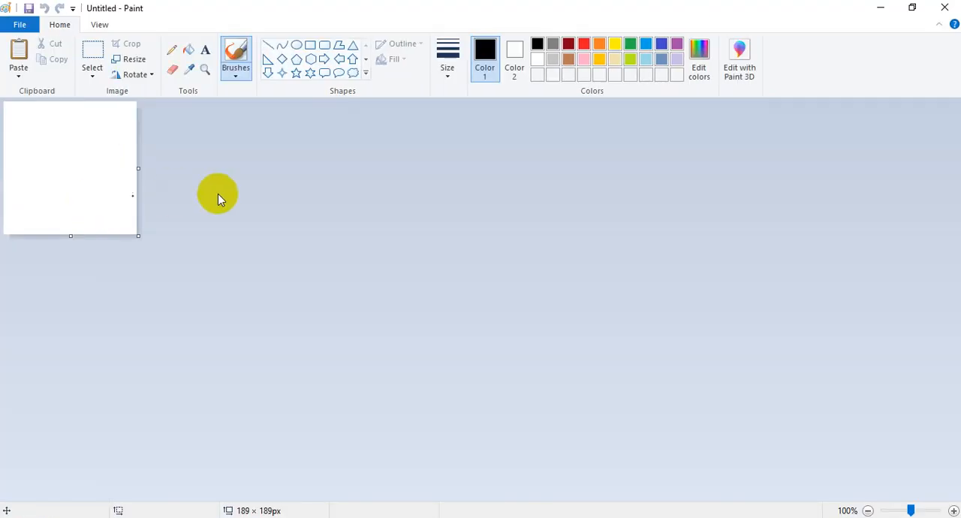
Step: Open the picture Reissue form.jpg from the Sheraz folder on the desktop in Paint
{"action": "left_click", "coordinate": [18, 27]}
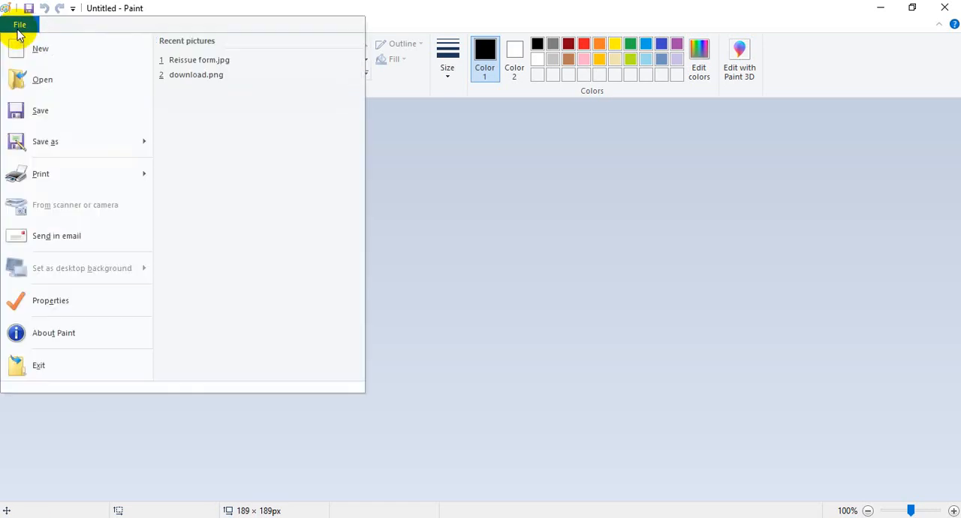
{"action": "left_click", "coordinate": [37, 84]}
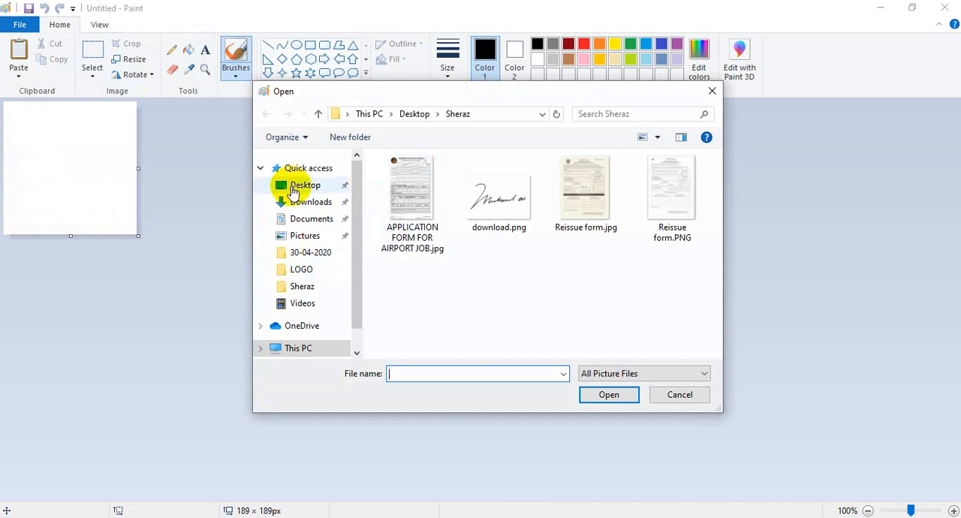
{"action": "left_click", "coordinate": [304, 185]}
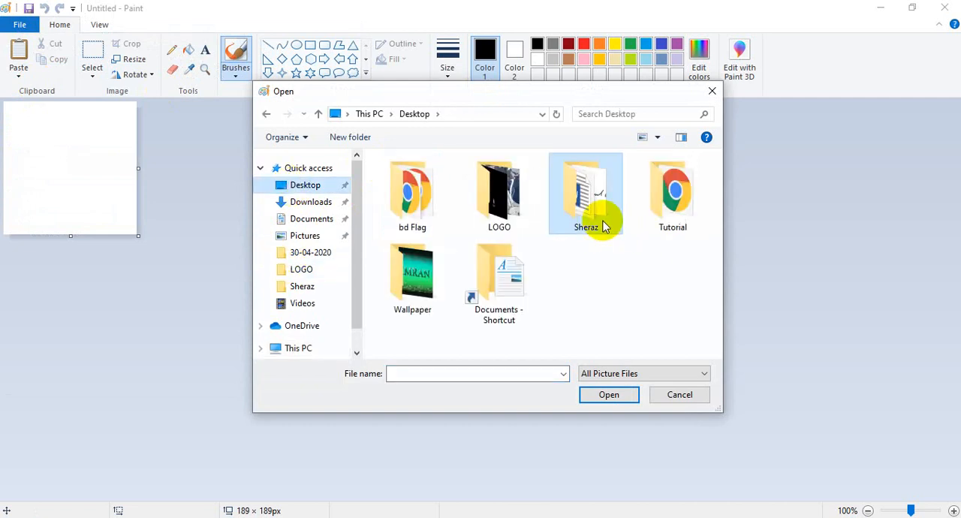
{"action": "double_click", "coordinate": [587, 195]}
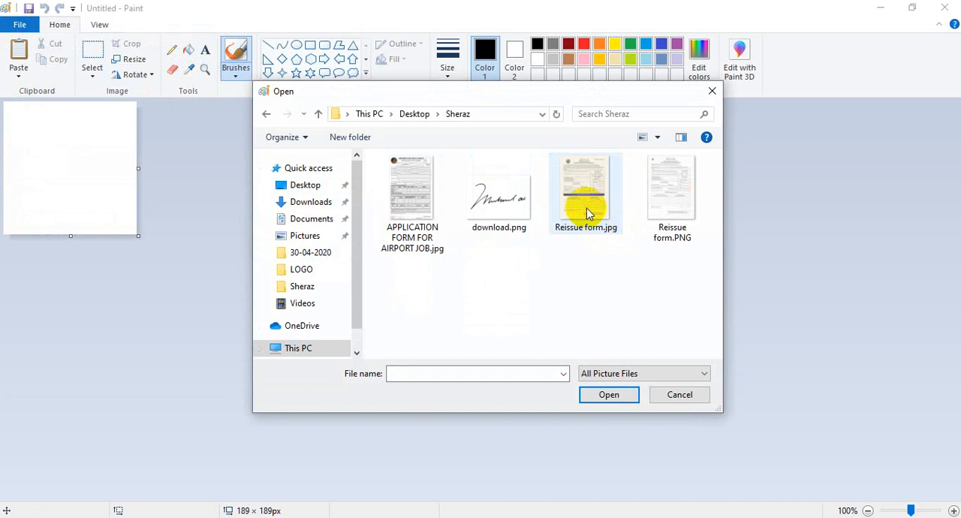
{"action": "double_click", "coordinate": [588, 215]}
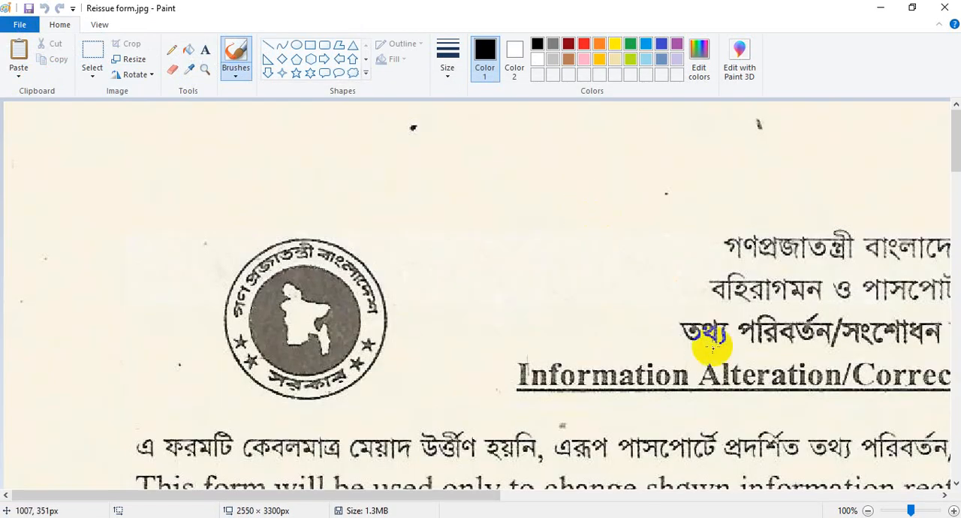
{"action": "left_click", "coordinate": [895, 511]}
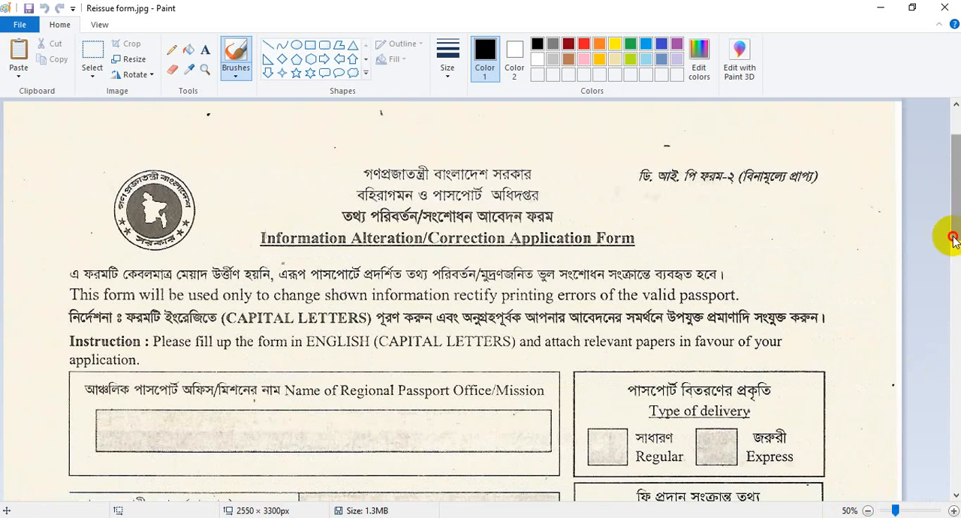
{"action": "left_click_drag", "start_coordinate": [952, 237], "coordinate": [951, 276]}
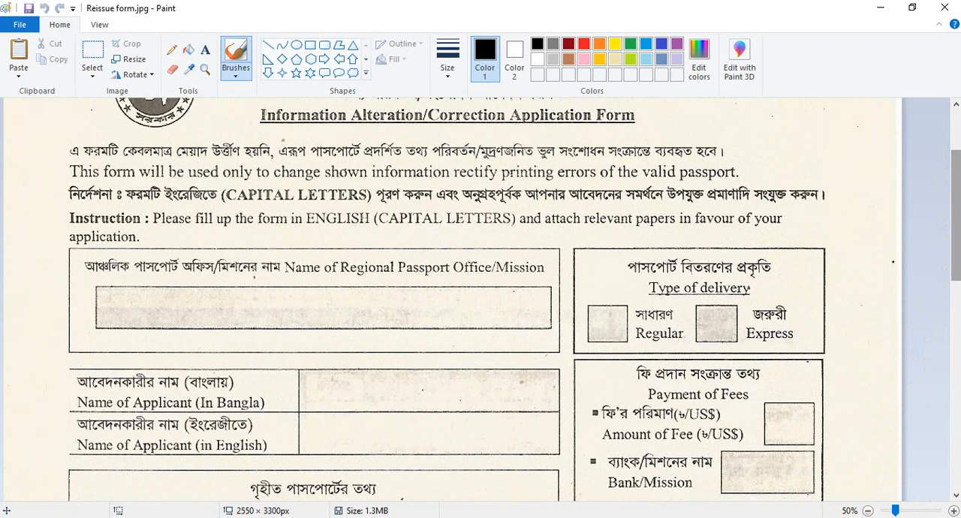
Step: View APPLICATION FORM FOR AIRPORT JOB.jpg in Photos, close it, and return to the reissue form in Paint
{"action": "left_click", "coordinate": [879, 7]}
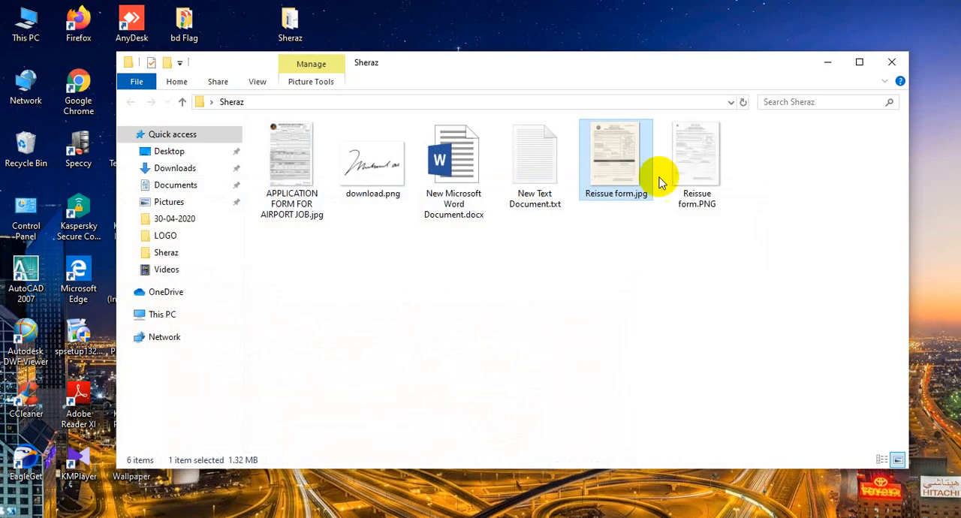
{"action": "left_click", "coordinate": [295, 165]}
{"action": "double_click", "coordinate": [295, 167]}
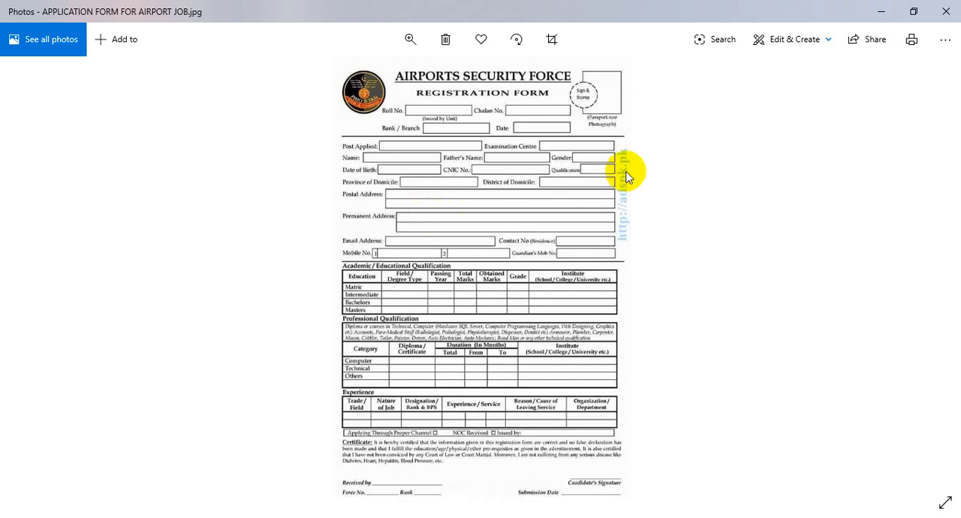
{"action": "left_click", "coordinate": [953, 10]}
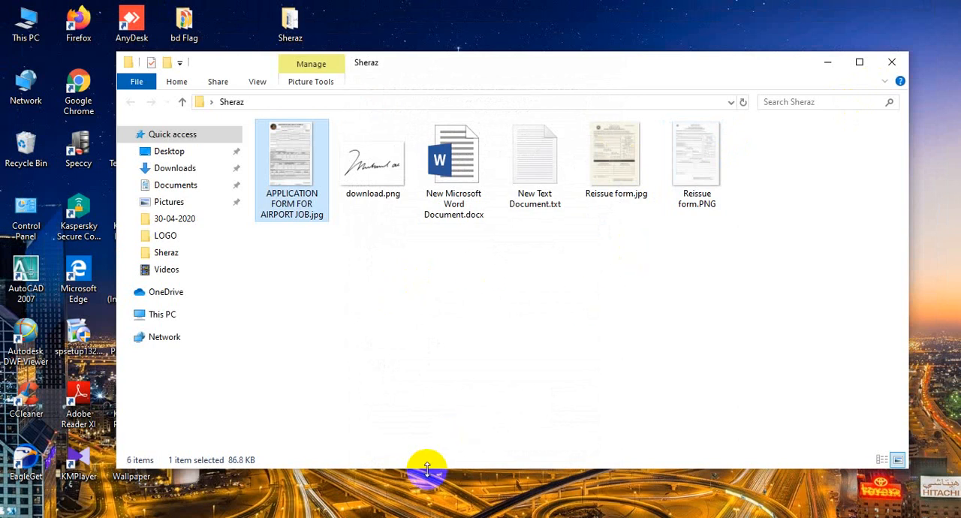
{"action": "left_click", "coordinate": [367, 517]}
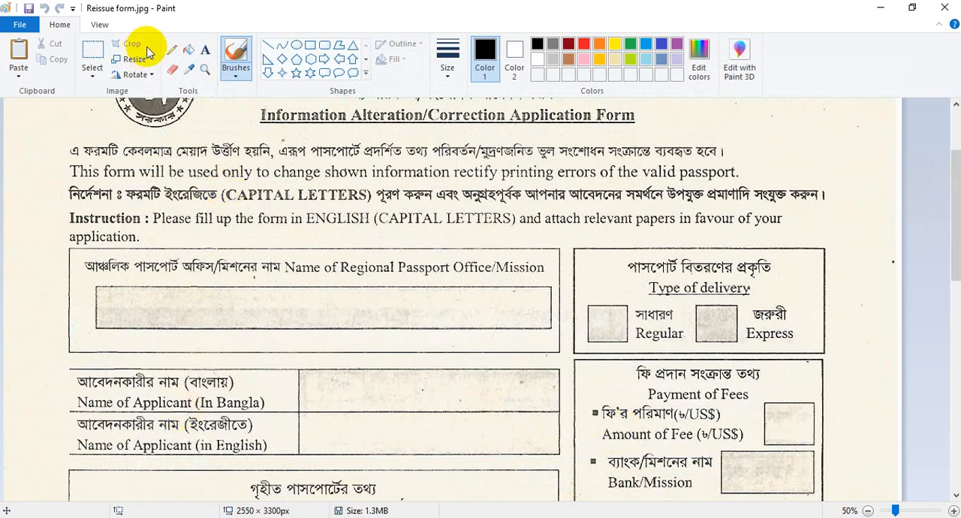
Step: Place a text box in the Name of Regional Passport Office/Mission field and switch the Bijoy keyboard to Unicode
{"action": "left_click", "coordinate": [206, 50]}
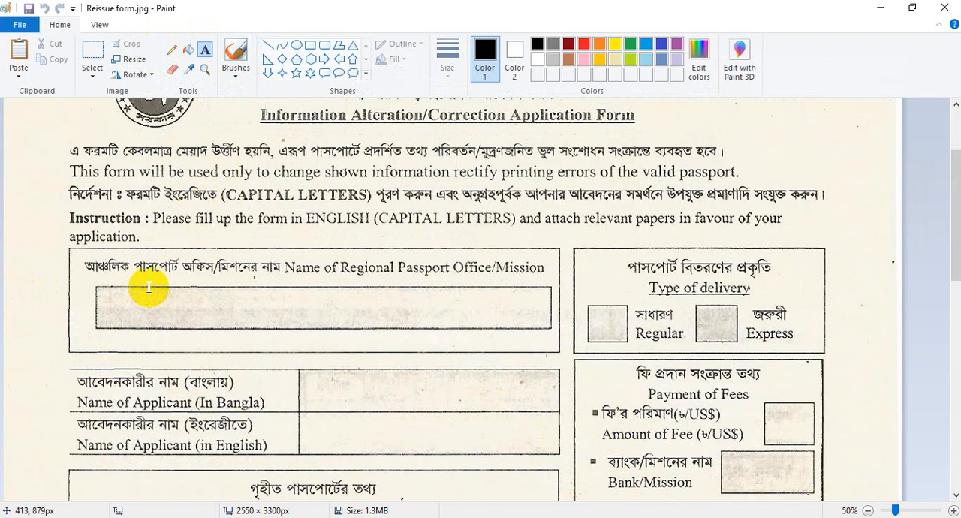
{"action": "left_click", "coordinate": [130, 316]}
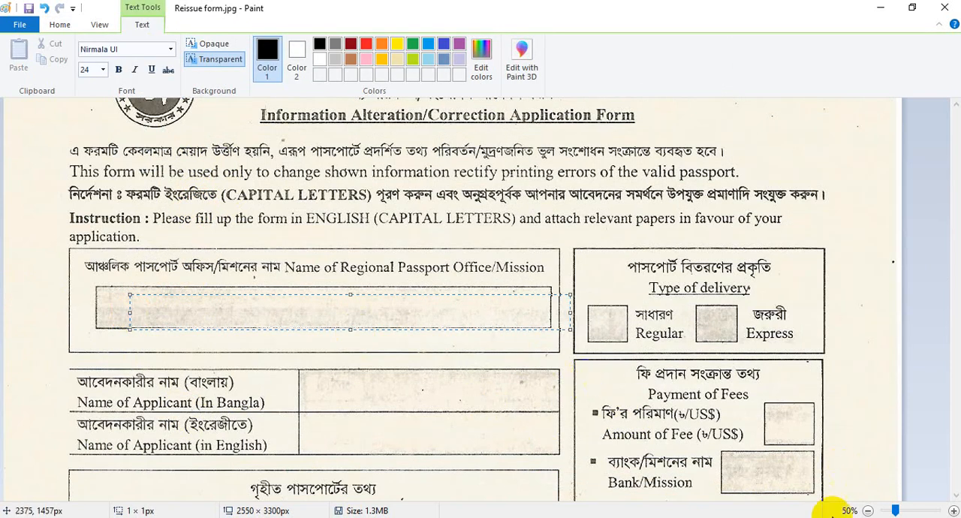
{"action": "left_click", "coordinate": [822, 517]}
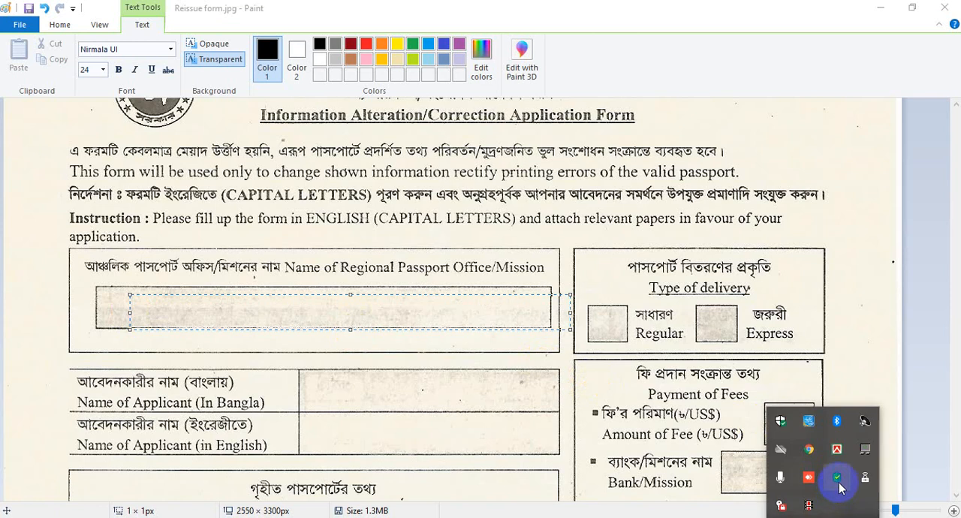
{"action": "right_click", "coordinate": [835, 453]}
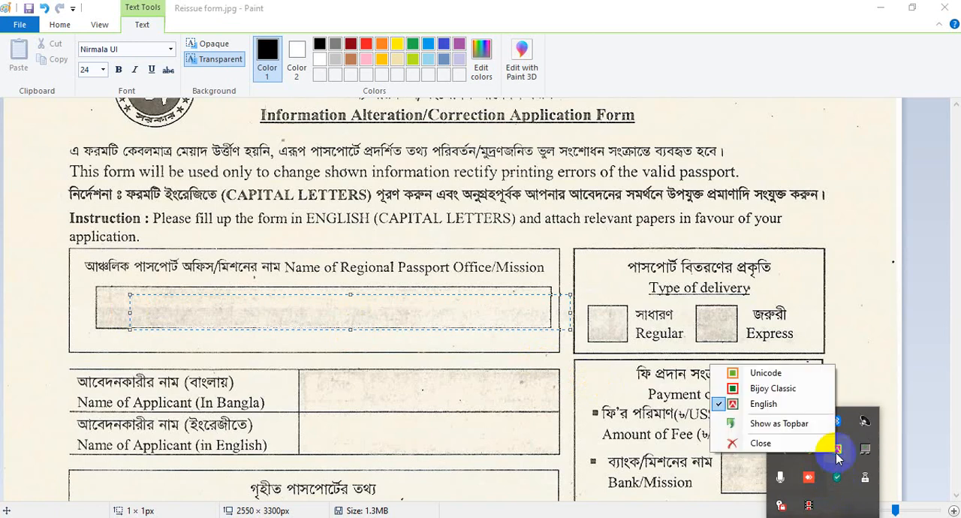
{"action": "left_click", "coordinate": [773, 373]}
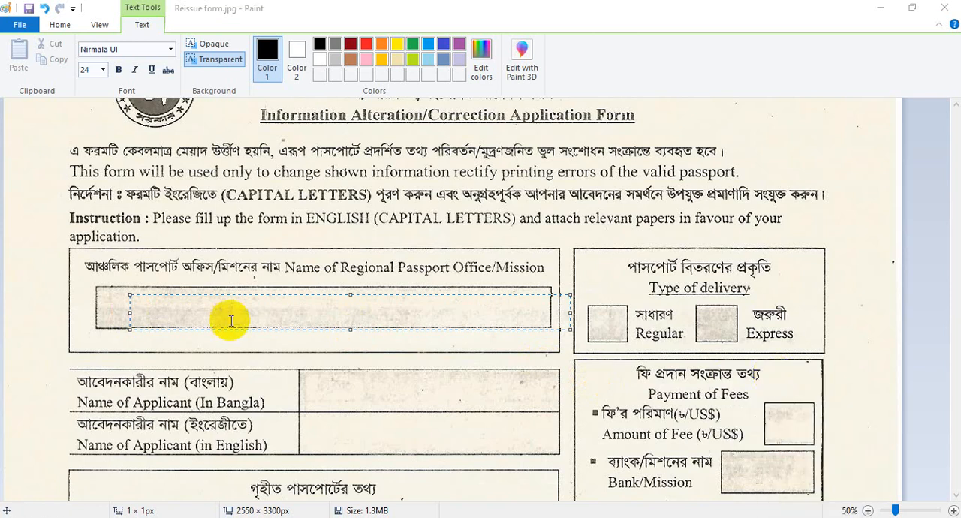
{"action": "left_click", "coordinate": [161, 308]}
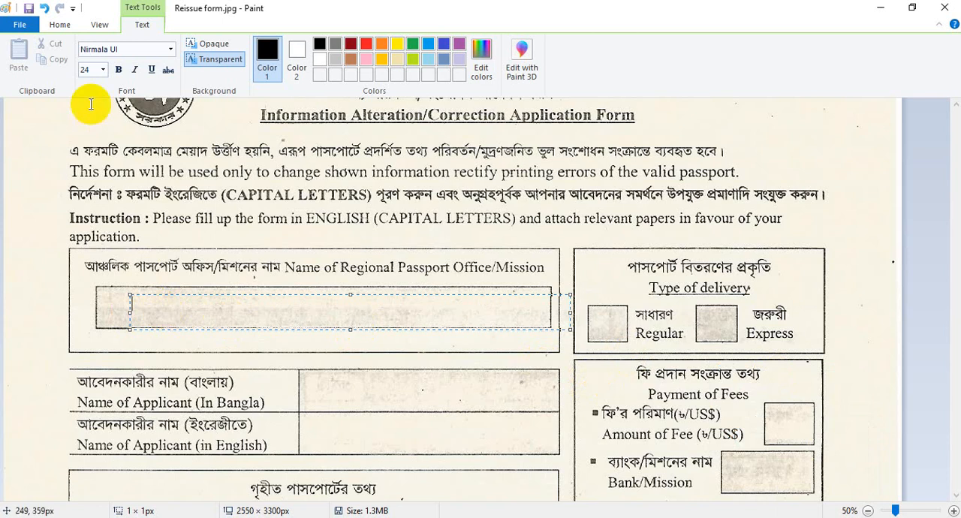
Step: Set the font size to 36 and enter "আগারগাঁও ,পাসপোর্ট" as the regional passport office name
{"action": "left_click", "coordinate": [103, 70]}
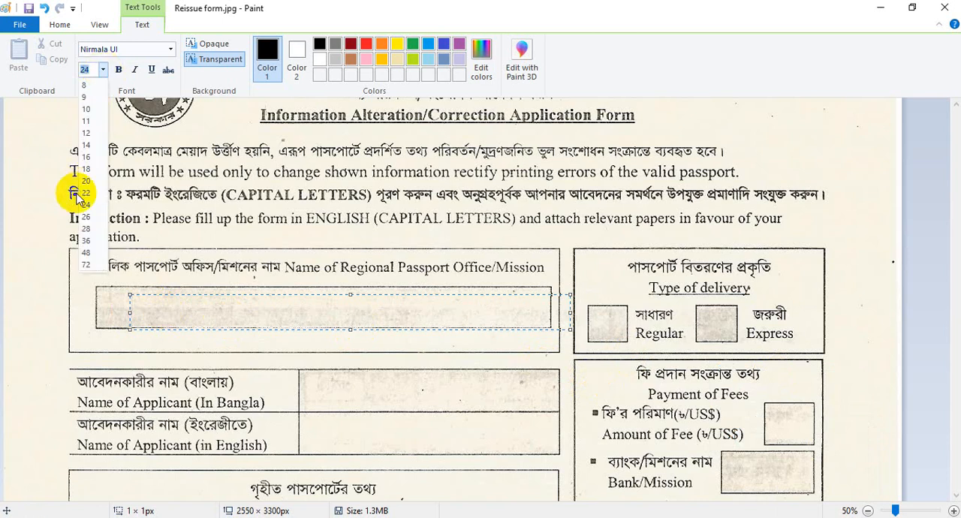
{"action": "left_click", "coordinate": [86, 240]}
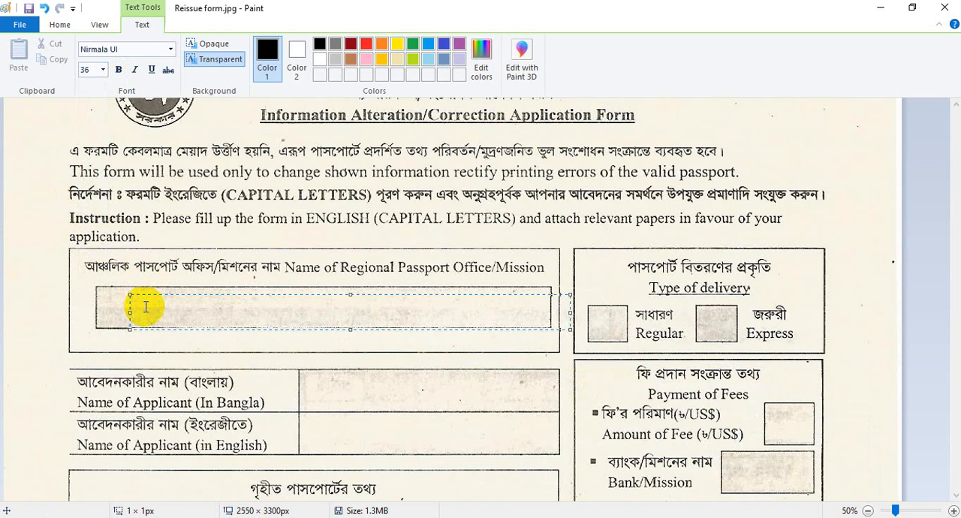
{"action": "type", "text": "আগারগাঁ"}
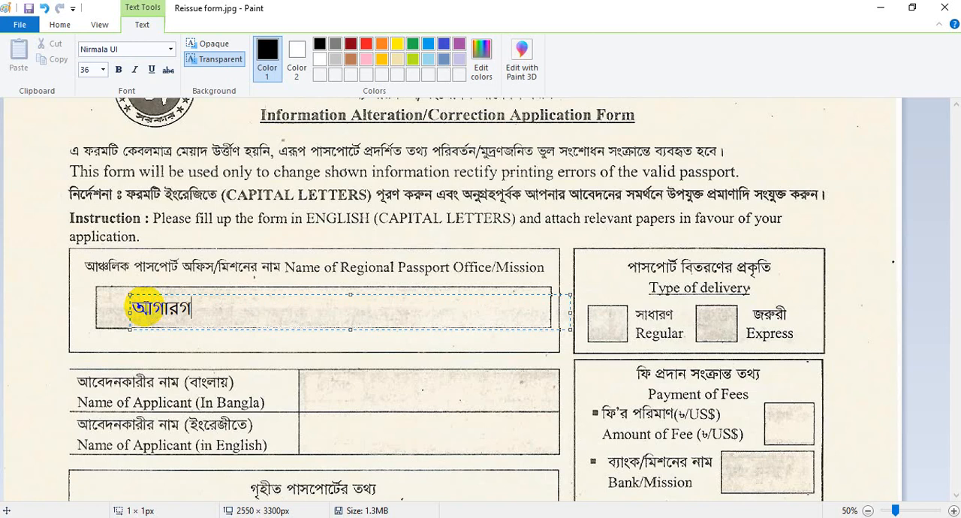
{"action": "type", "text": "ও ,"}
{"action": "type", "text": "পাসপে"}
{"action": "type", "text": "ার্ট"}
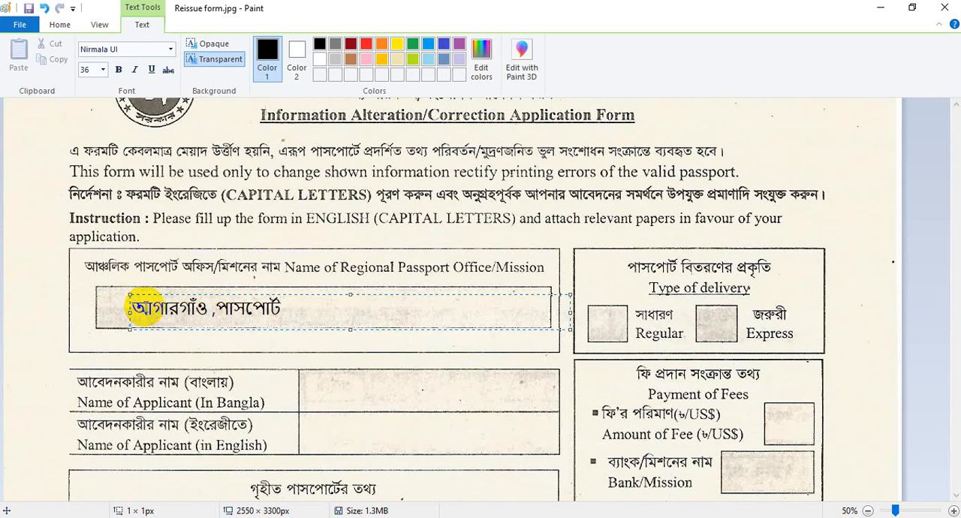
{"action": "left_click", "coordinate": [295, 280]}
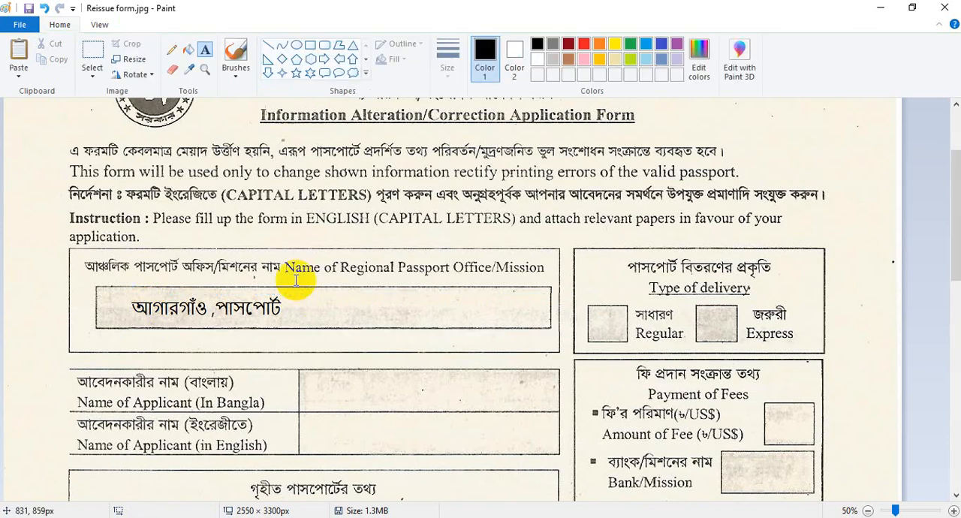
Step: Enter the applicant's name in Bangla script in the Name of Applicant (In Bangla) field
{"action": "left_click", "coordinate": [332, 395]}
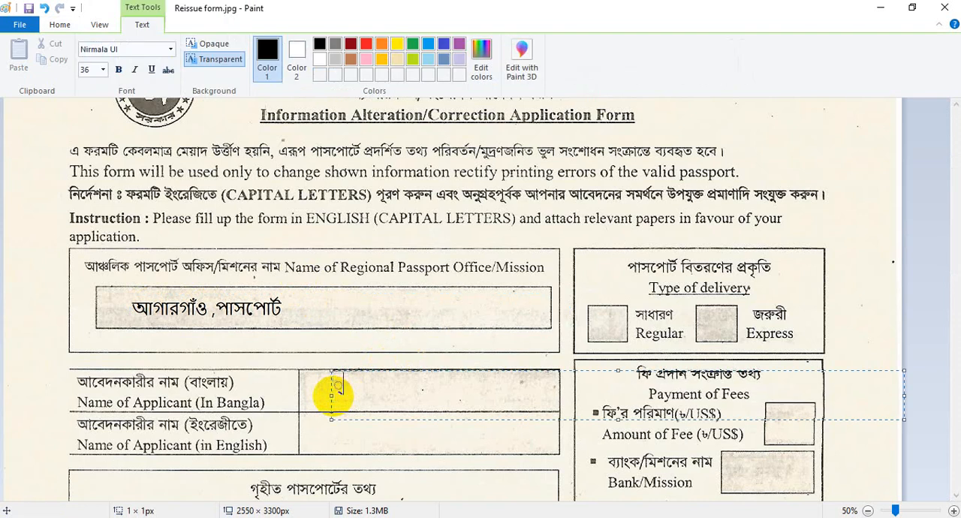
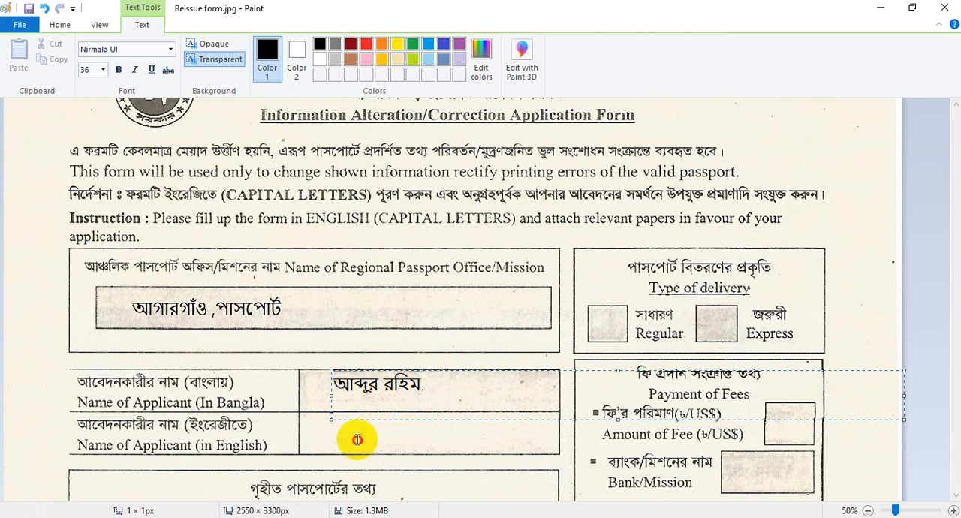
{"action": "left_click", "coordinate": [357, 440]}
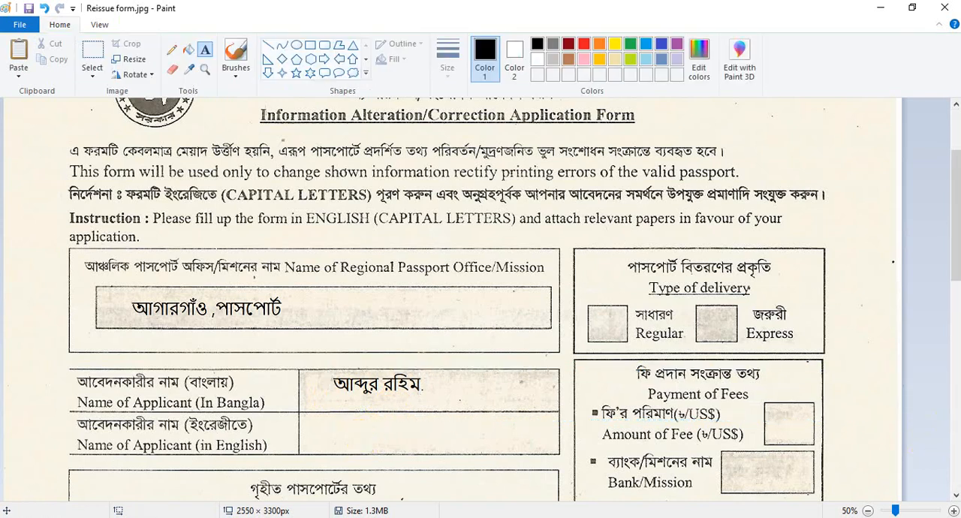
Step: Switch the Bijoy keyboard from Unicode to English
{"action": "left_click", "coordinate": [837, 450]}
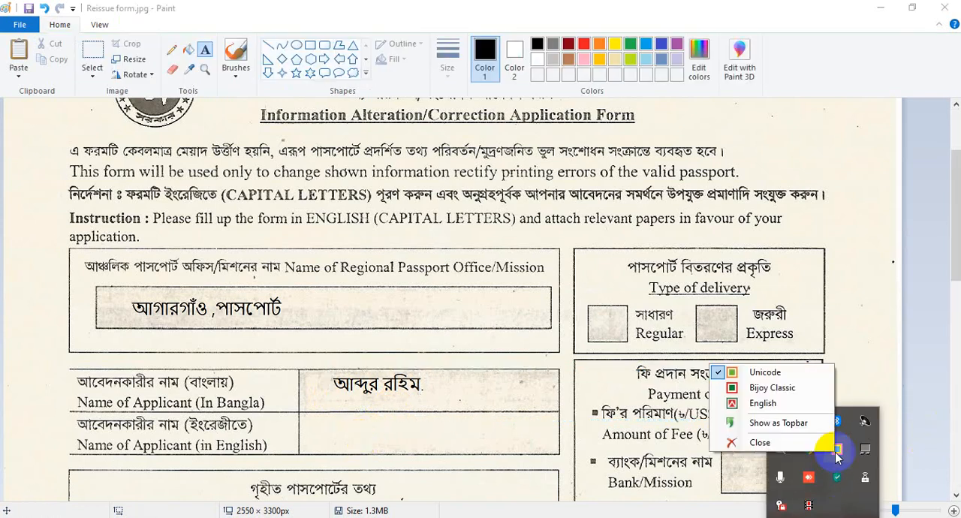
{"action": "left_click", "coordinate": [781, 403]}
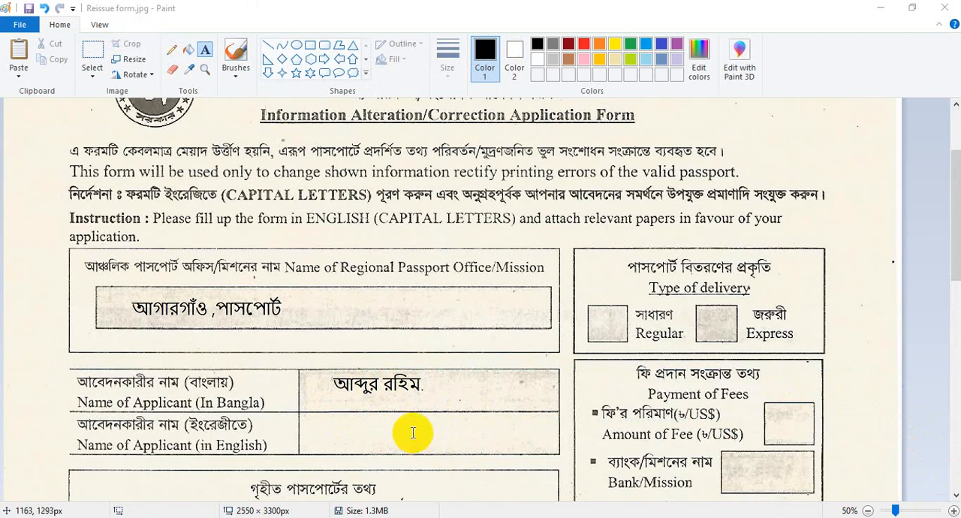
Step: Enter the applicant's name in English capital letters in the Name of Applicant (in English) field and align it within the row
{"action": "left_click", "coordinate": [412, 433]}
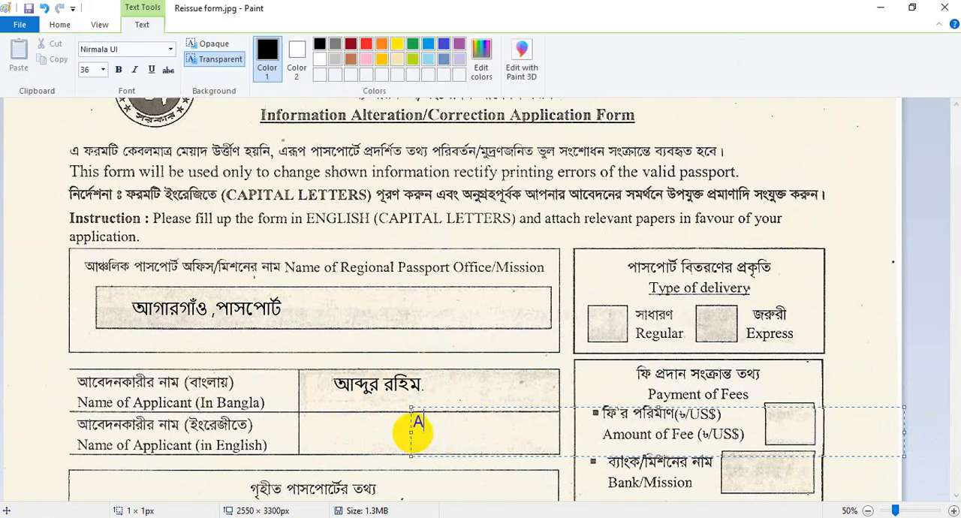
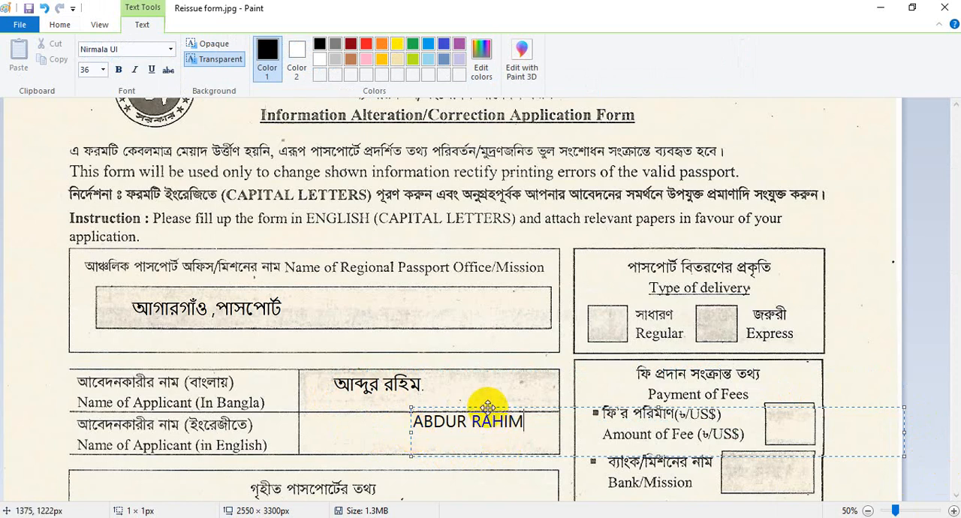
{"action": "left_click_drag", "start_coordinate": [487, 406], "coordinate": [405, 420]}
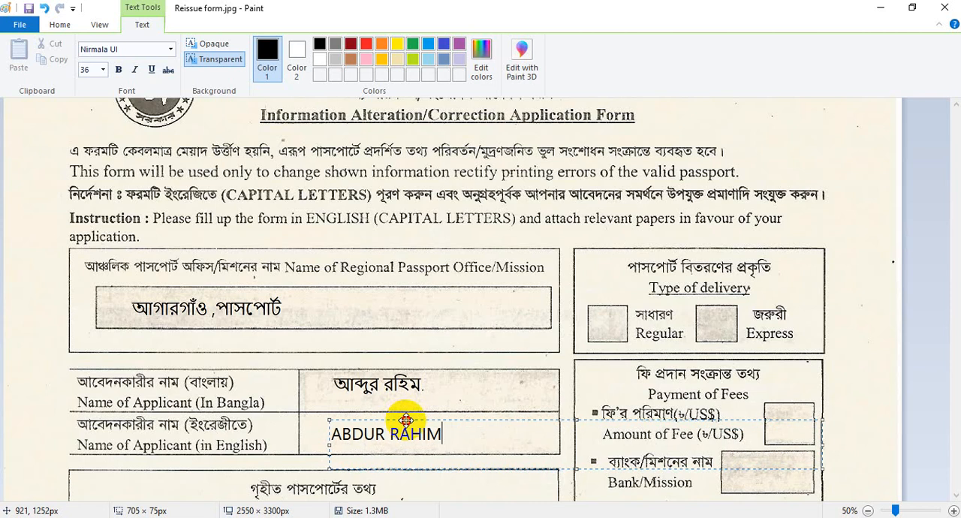
{"action": "left_click", "coordinate": [456, 386]}
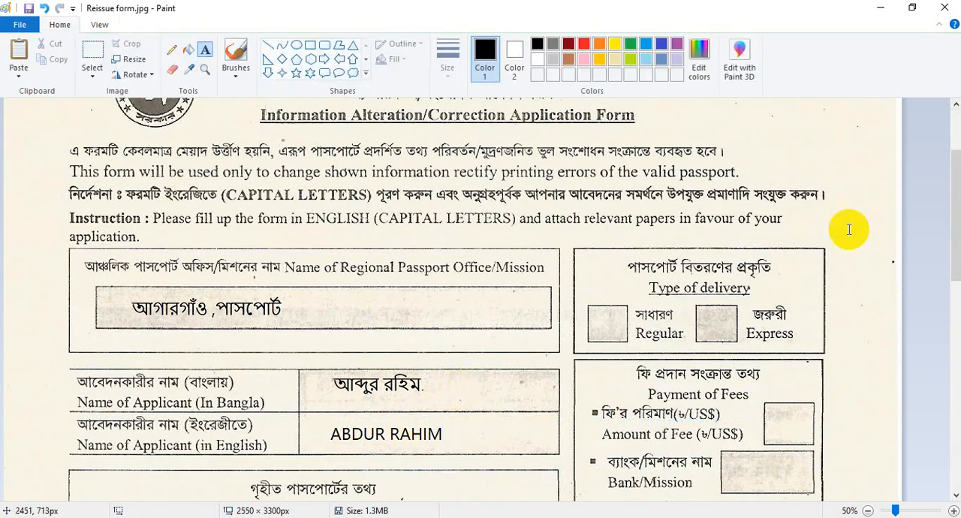
Step: Mark Regular delivery by covering its checkbox with a rectangle of about 109 × 103 px, filled with solid black
{"action": "left_click_drag", "start_coordinate": [957, 232], "coordinate": [952, 248]}
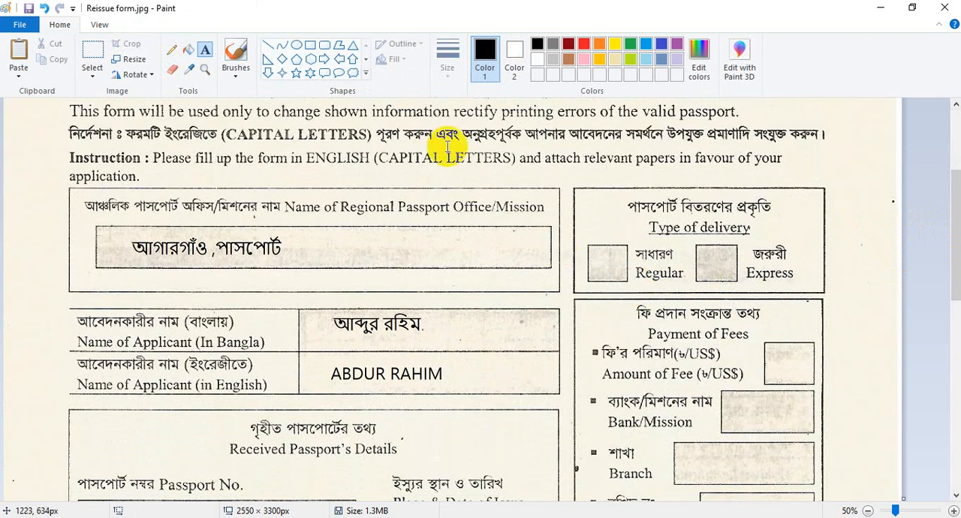
{"action": "left_click", "coordinate": [310, 45]}
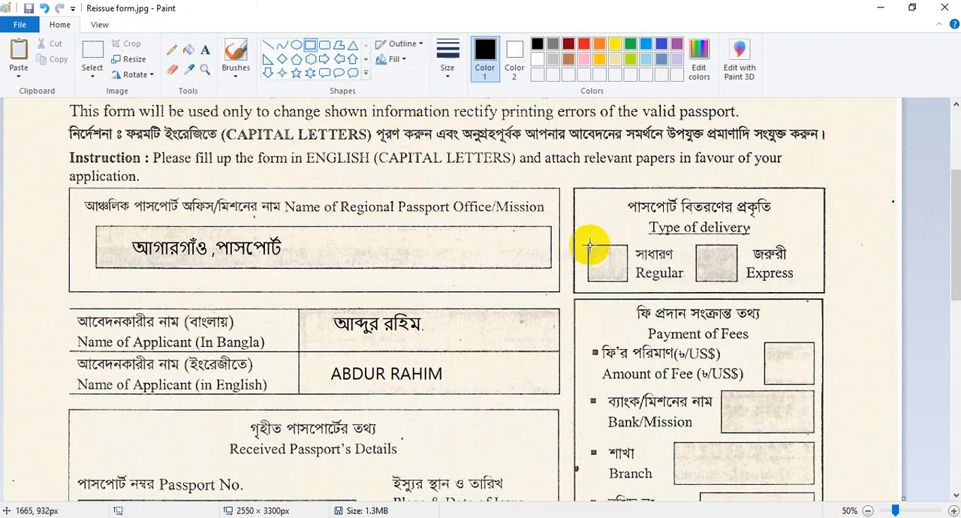
{"action": "left_click_drag", "start_coordinate": [588, 245], "coordinate": [629, 282]}
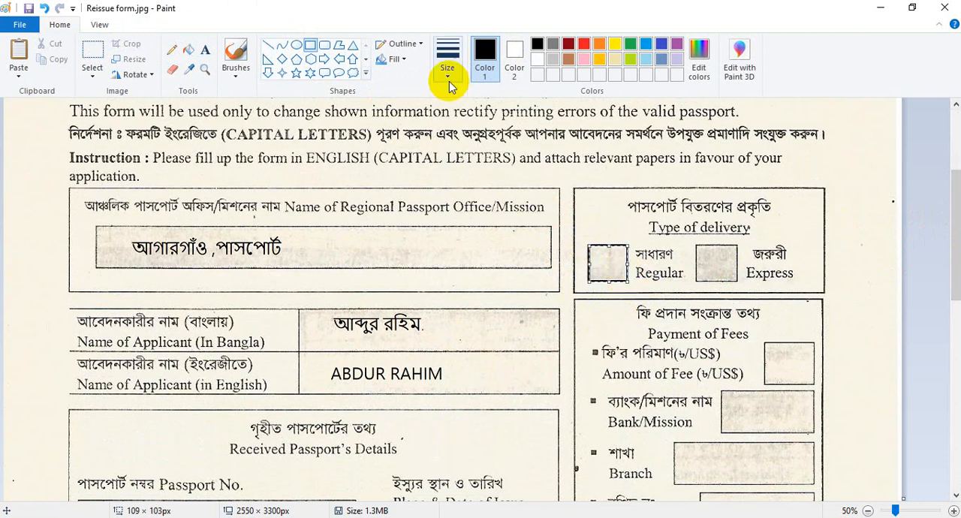
{"action": "left_click", "coordinate": [517, 59]}
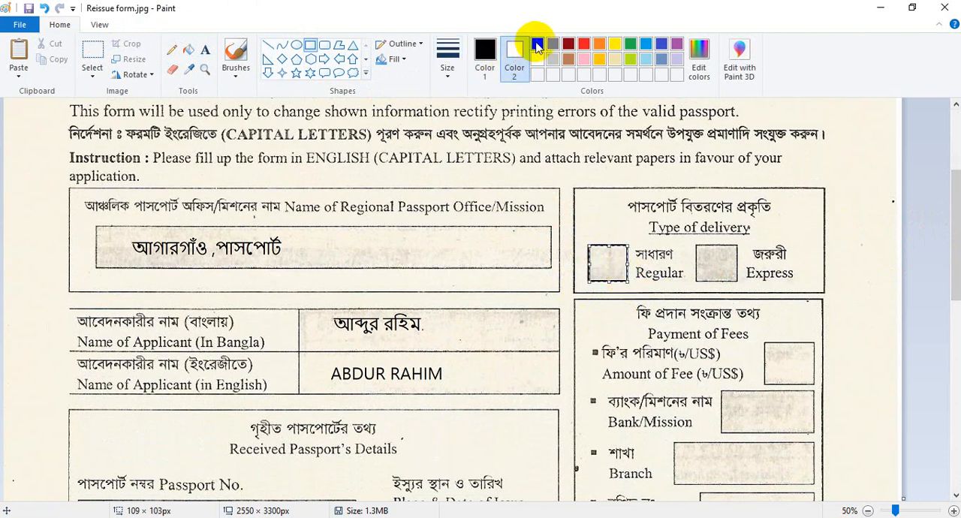
{"action": "left_click", "coordinate": [537, 46]}
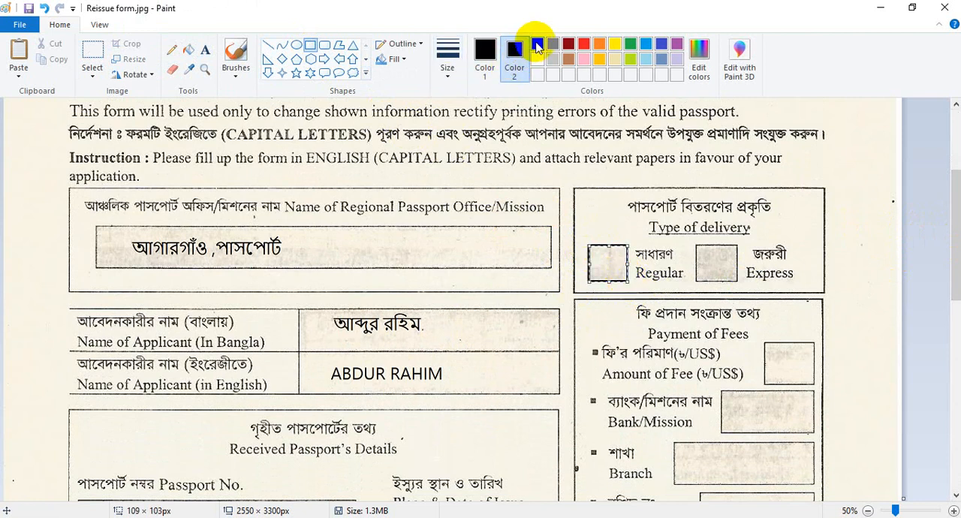
{"action": "left_click", "coordinate": [405, 58]}
{"action": "left_click", "coordinate": [405, 93]}
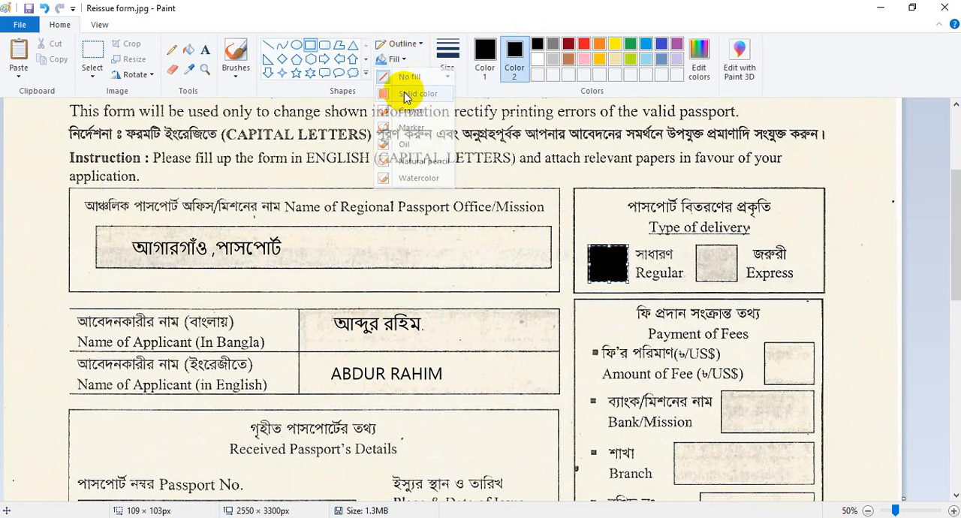
{"action": "left_click", "coordinate": [597, 216]}
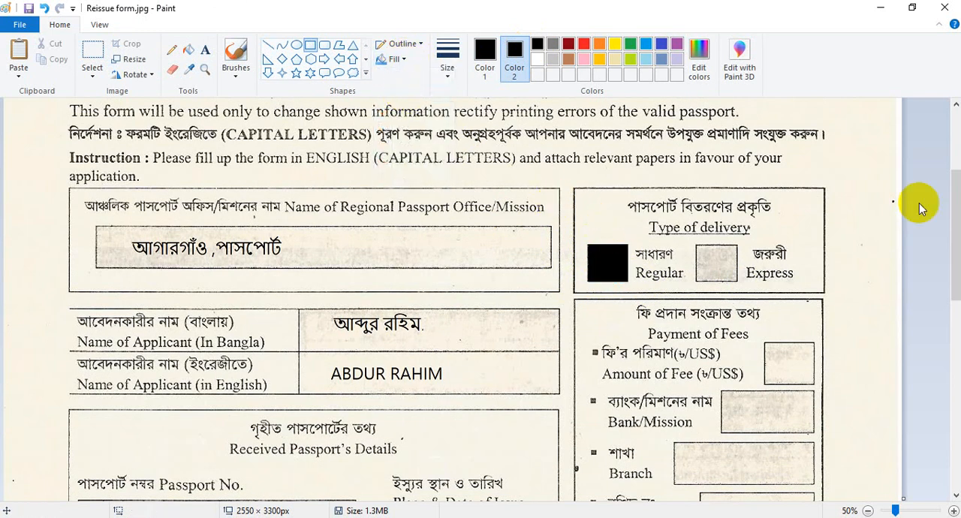
Step: Enter "3,500/-" in the Amount of Fee box, reduce its font size to 28 and fit it inside the box
{"action": "left_click_drag", "start_coordinate": [955, 226], "coordinate": [955, 274]}
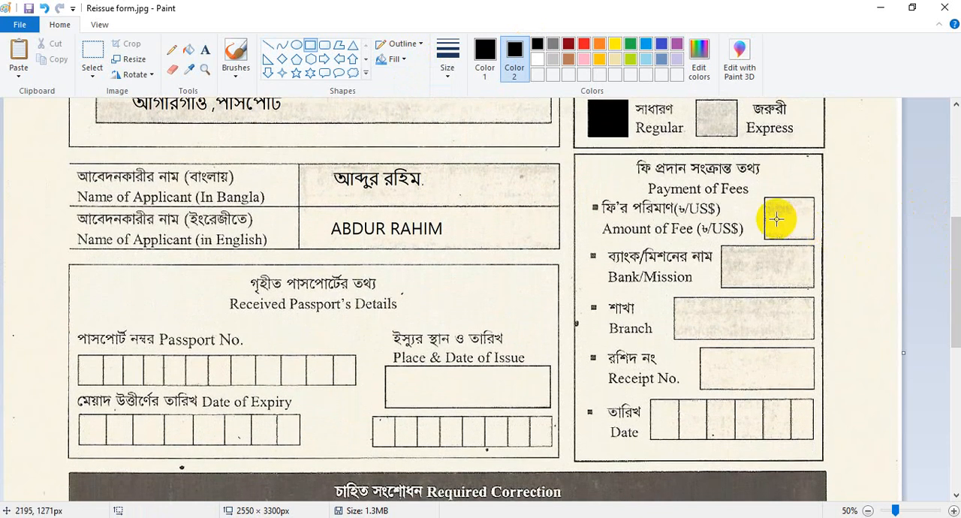
{"action": "left_click", "coordinate": [202, 50]}
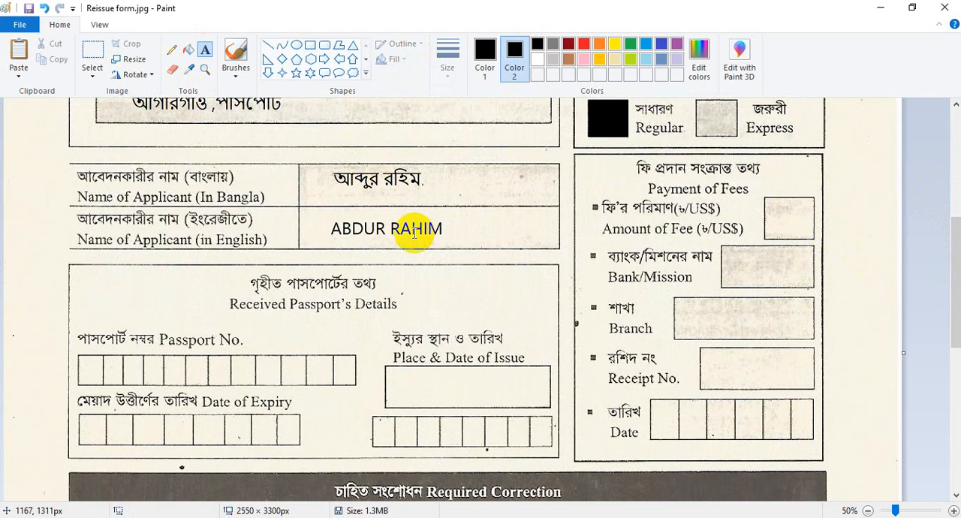
{"action": "left_click", "coordinate": [779, 197]}
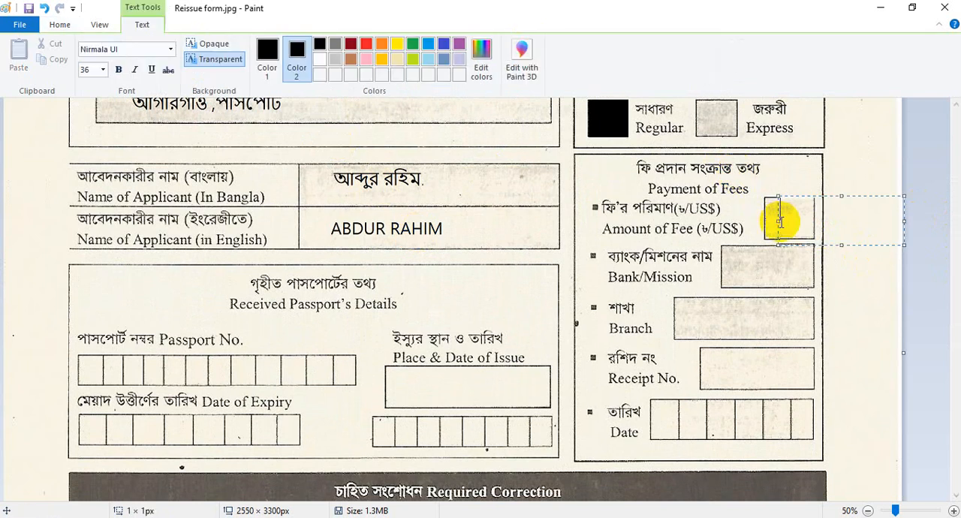
{"action": "type", "text": "3,500/-"}
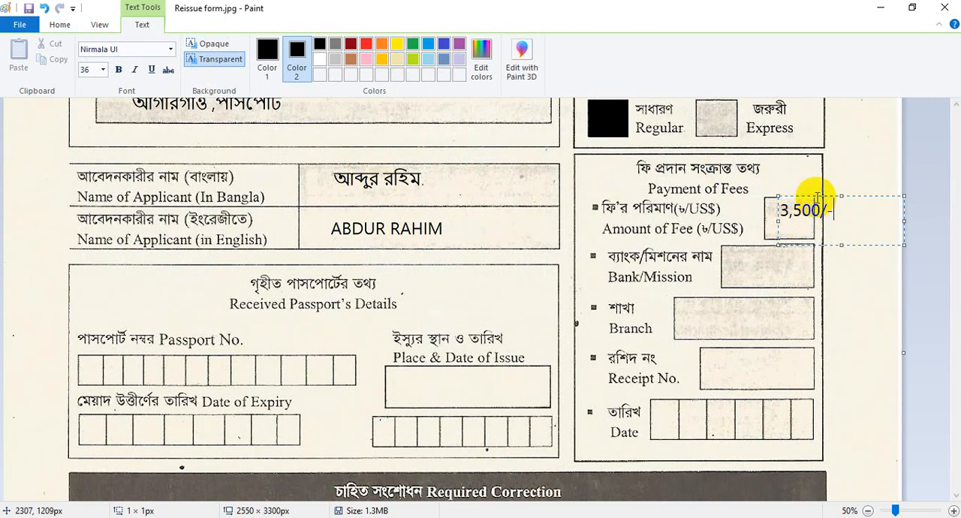
{"action": "left_click_drag", "start_coordinate": [806, 193], "coordinate": [767, 213]}
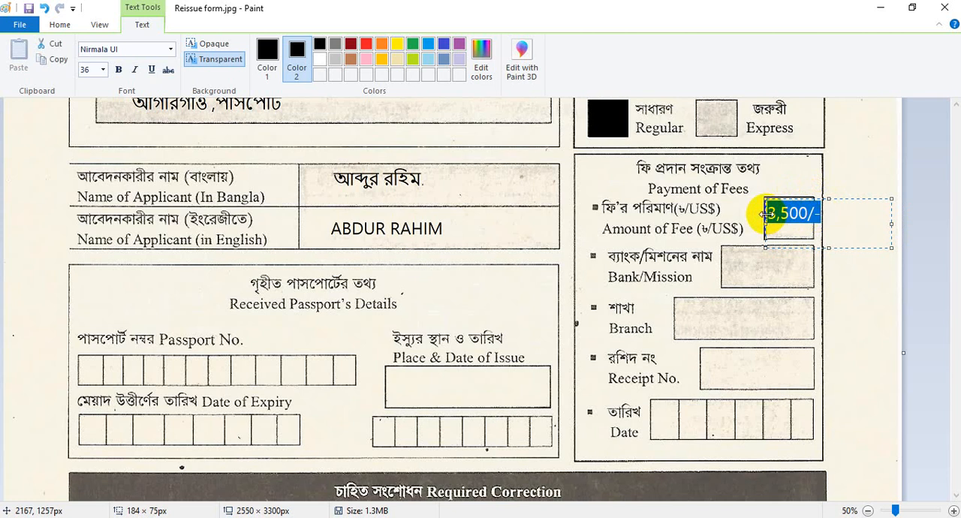
{"action": "key", "text": "ctrl+shift+comma"}
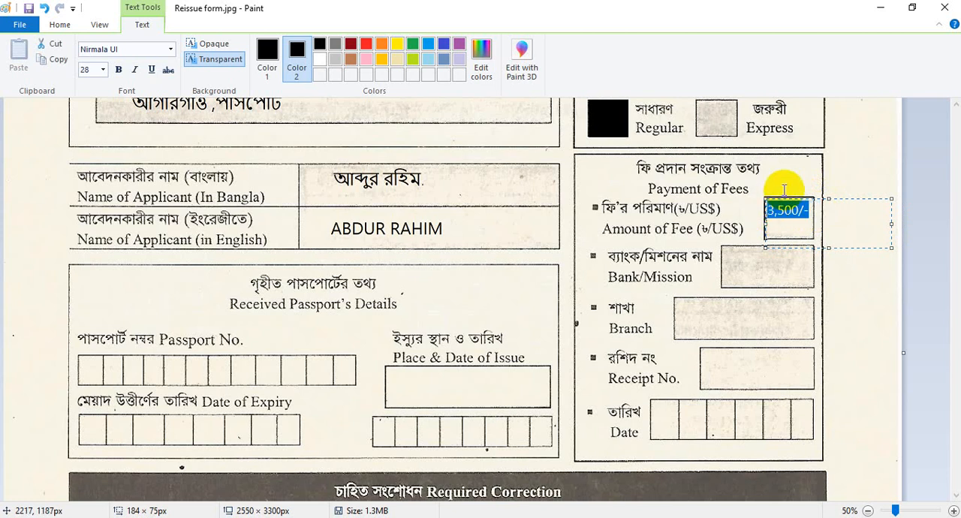
{"action": "left_click", "coordinate": [786, 186]}
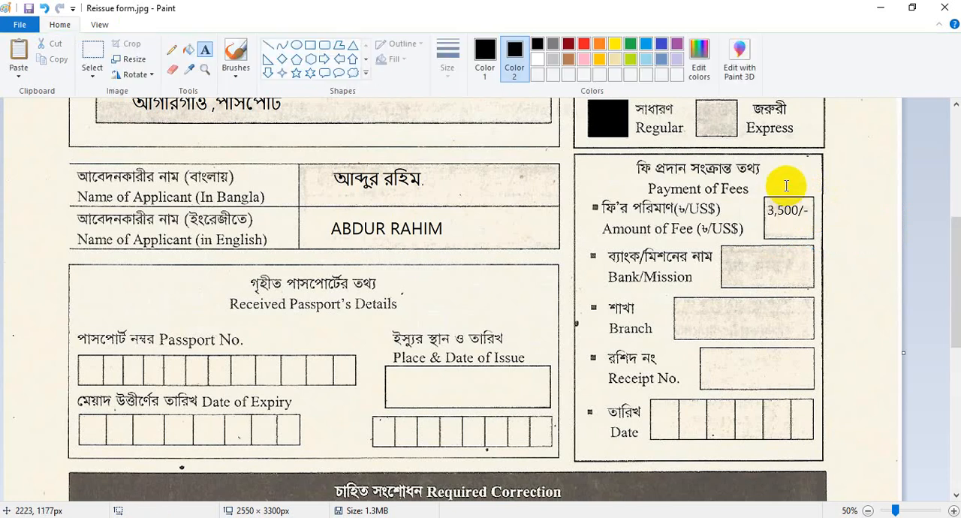
Step: Enter "SONALI BANK" in the Bank/Mission box and shift the text so it fits inside
{"action": "left_click", "coordinate": [740, 267]}
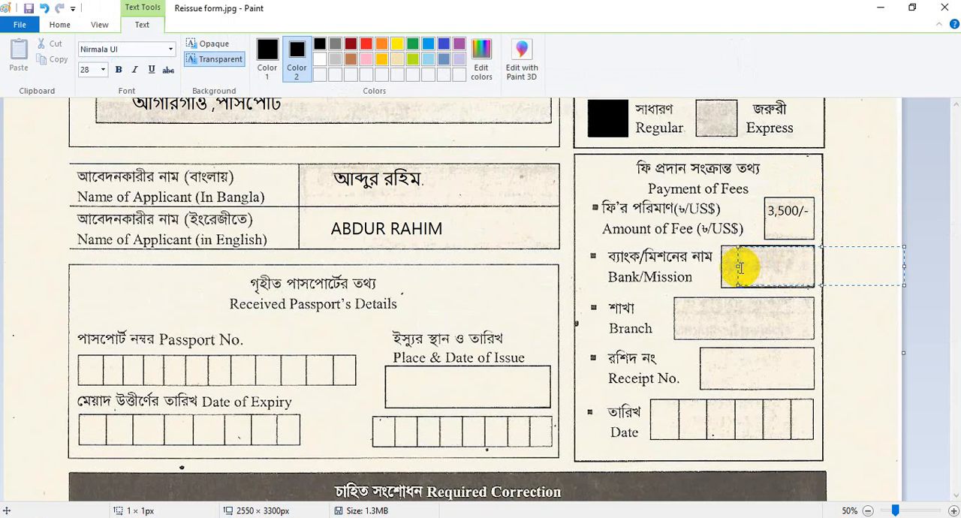
{"action": "type", "text": "SONALI BANK"}
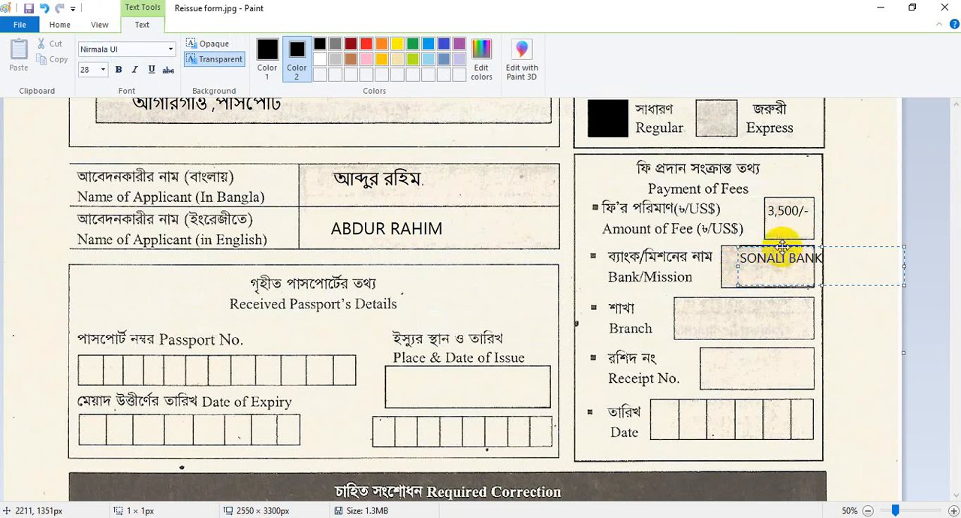
{"action": "left_click_drag", "start_coordinate": [782, 248], "coordinate": [768, 252]}
{"action": "left_click", "coordinate": [692, 322]}
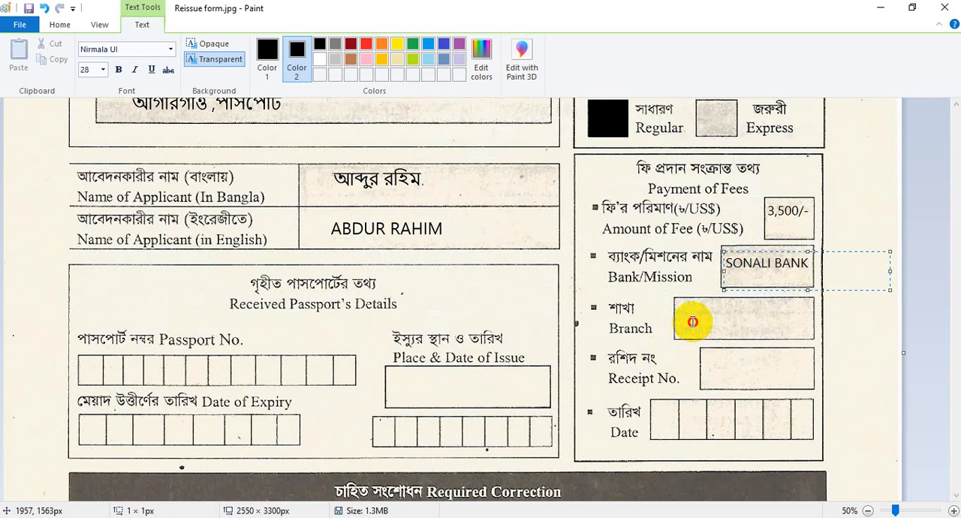
Step: Enter "TEJGAON" in the Branch box and adjust the text's position within it
{"action": "left_click", "coordinate": [692, 320]}
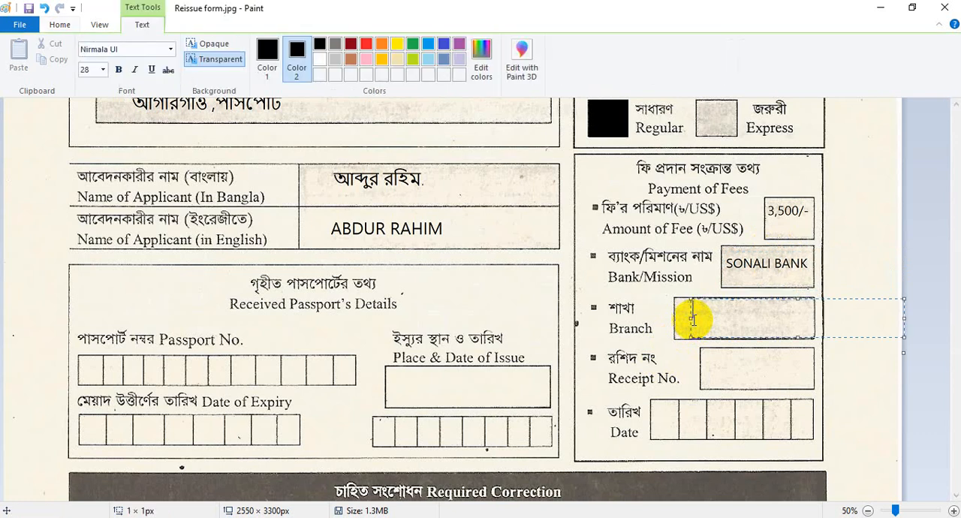
{"action": "type", "text": "TEJGAON"}
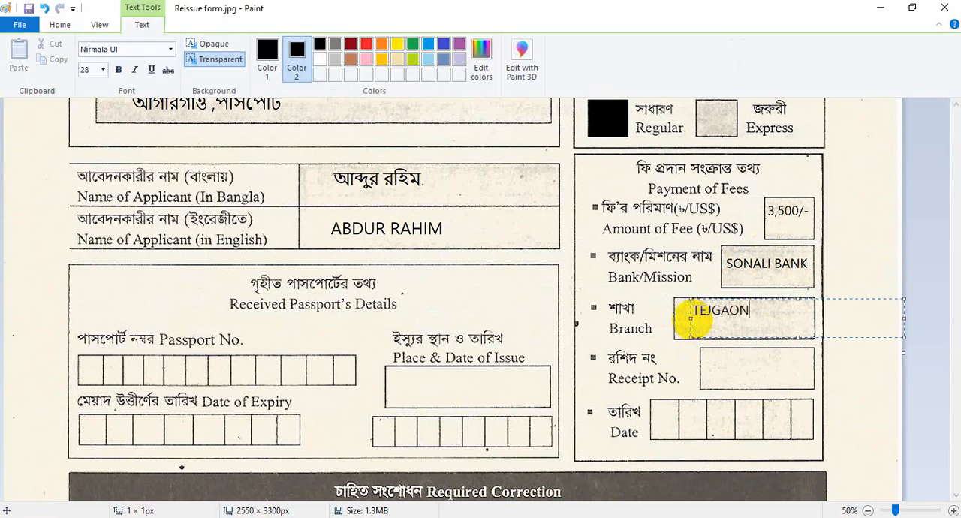
{"action": "left_click_drag", "start_coordinate": [749, 298], "coordinate": [745, 305]}
{"action": "left_click", "coordinate": [732, 368]}
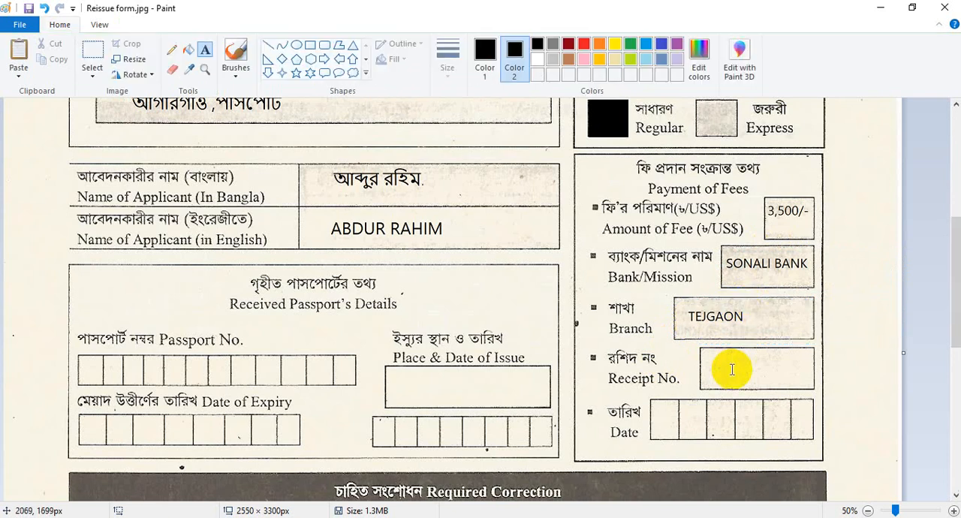
Step: Enter the receipt number in the Receipt No. box and adjust its position within the box
{"action": "left_click", "coordinate": [732, 368]}
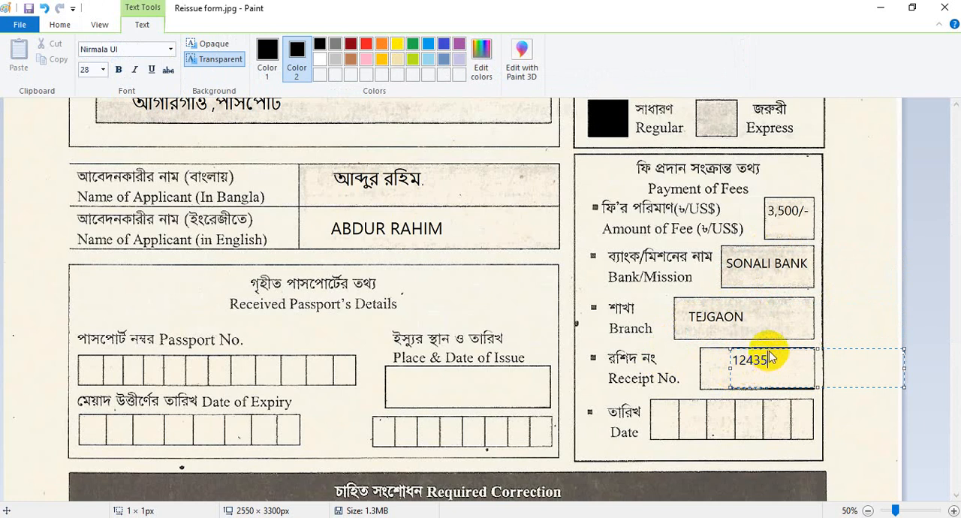
{"action": "left_click_drag", "start_coordinate": [766, 349], "coordinate": [761, 352]}
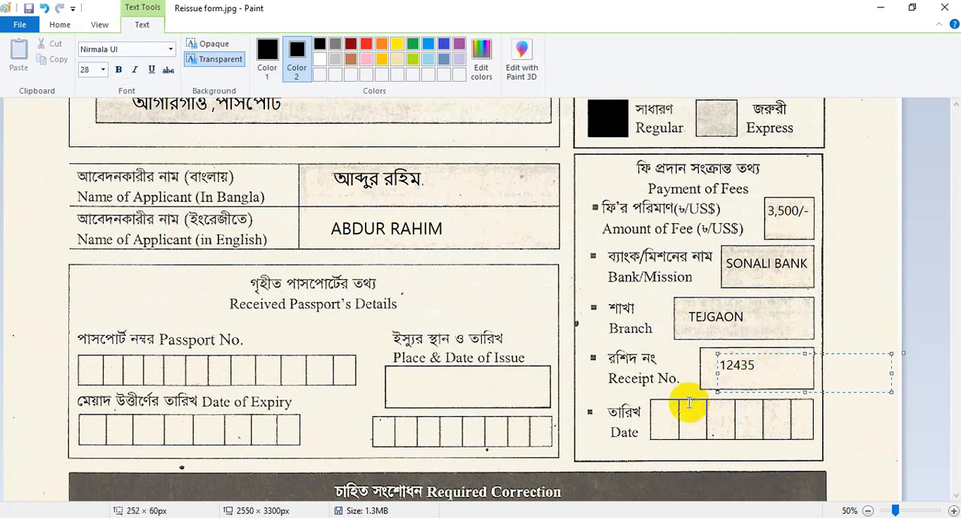
{"action": "left_click", "coordinate": [662, 417]}
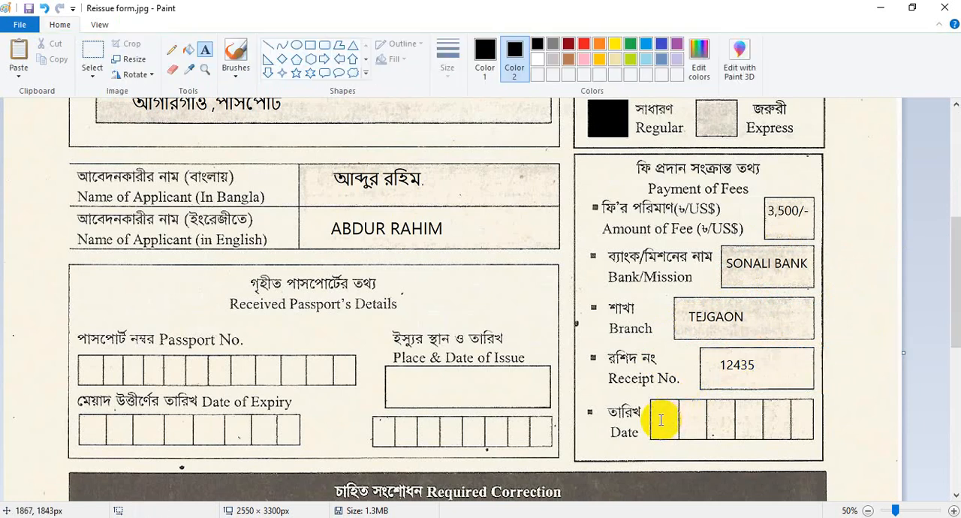
Step: Enter the payment date 010420 in the Date field, spacing one digit per cell and centring the digits vertically
{"action": "left_click", "coordinate": [661, 418]}
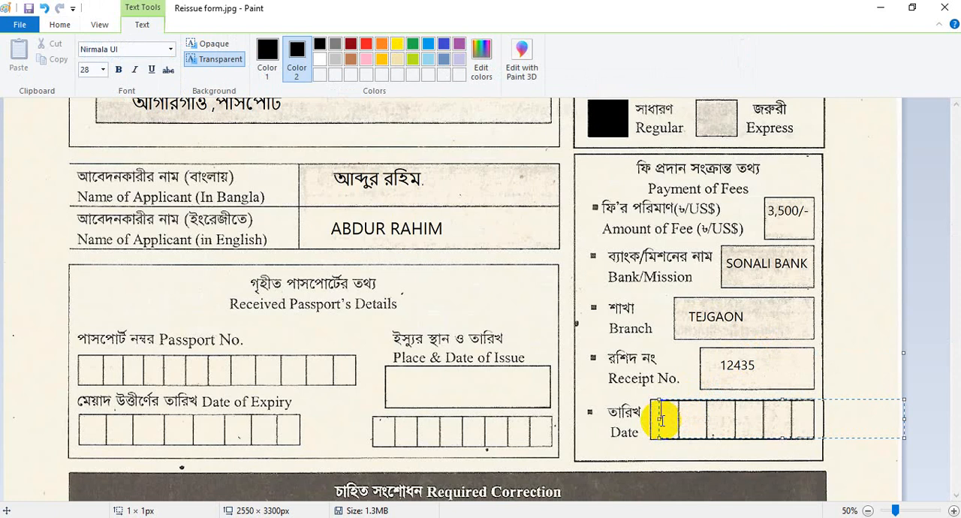
{"action": "type", "text": "0"}
{"action": "key", "text": "BackSpace"}
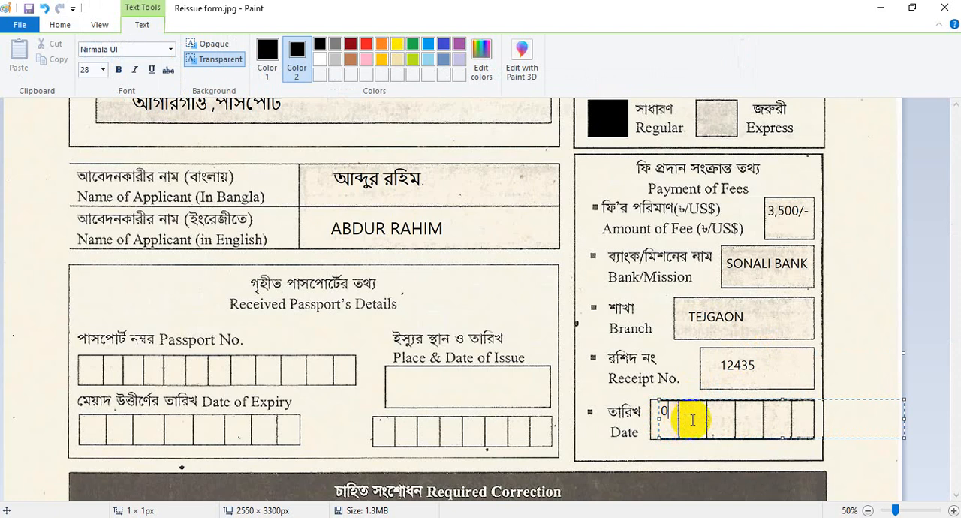
{"action": "key", "text": "Left"}
{"action": "type", "text": "0"}
{"action": "key", "text": "BackSpace"}
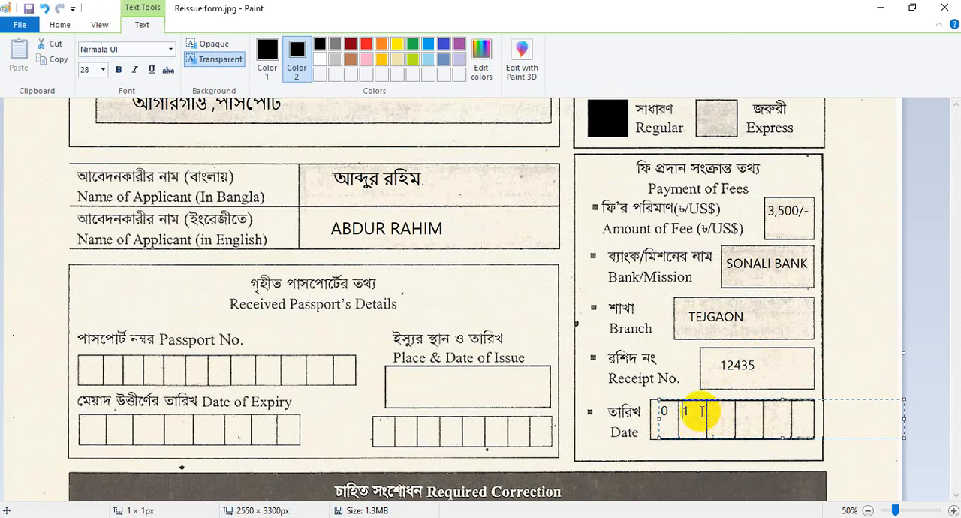
{"action": "left_click", "coordinate": [701, 411]}
{"action": "type", "text": "0     4"}
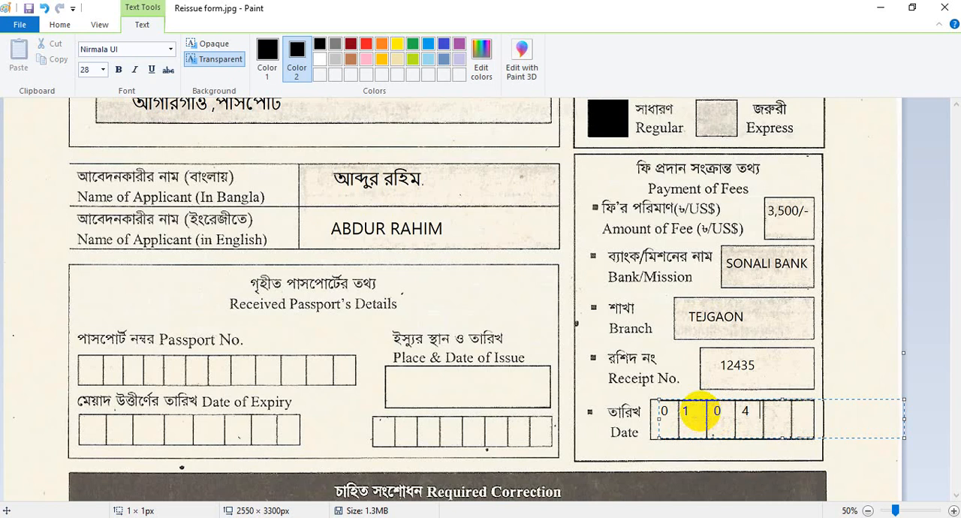
{"action": "type", "text": "    2     0"}
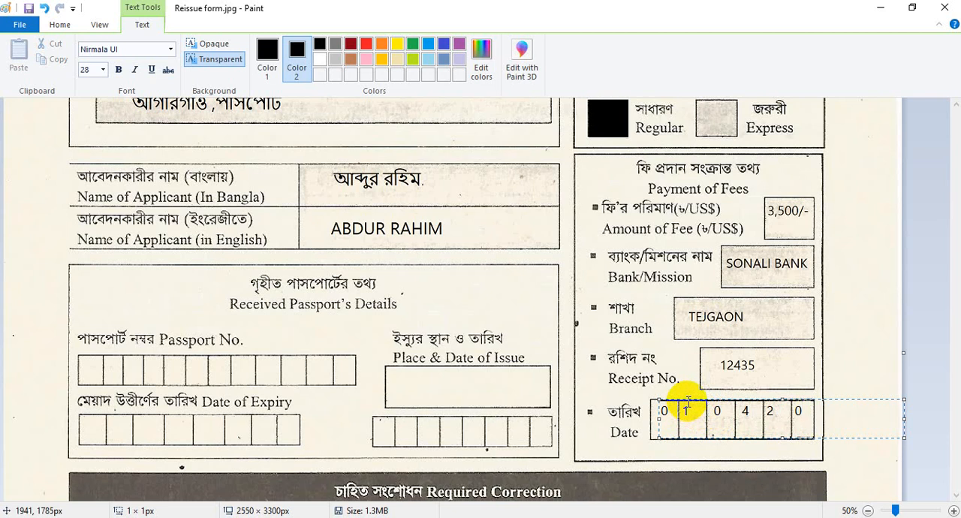
{"action": "left_click_drag", "start_coordinate": [687, 400], "coordinate": [687, 409]}
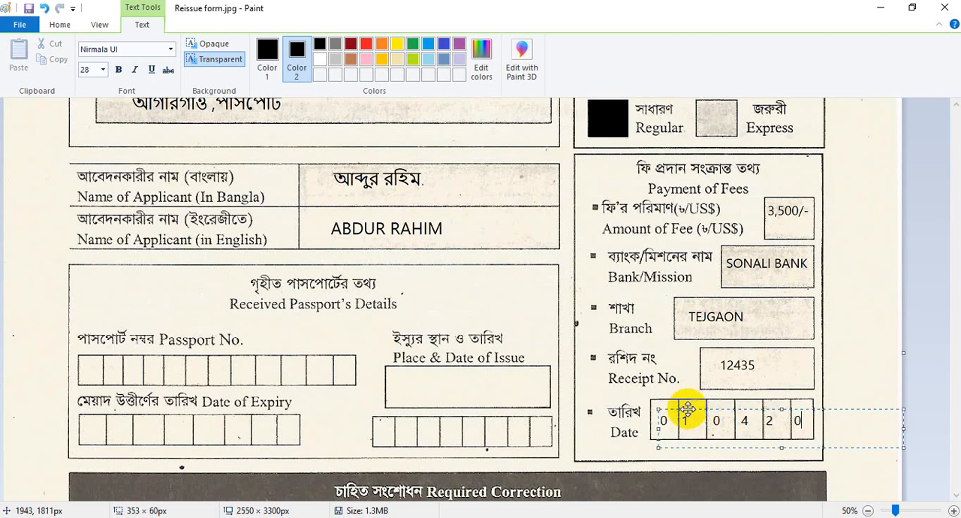
{"action": "left_click", "coordinate": [674, 387]}
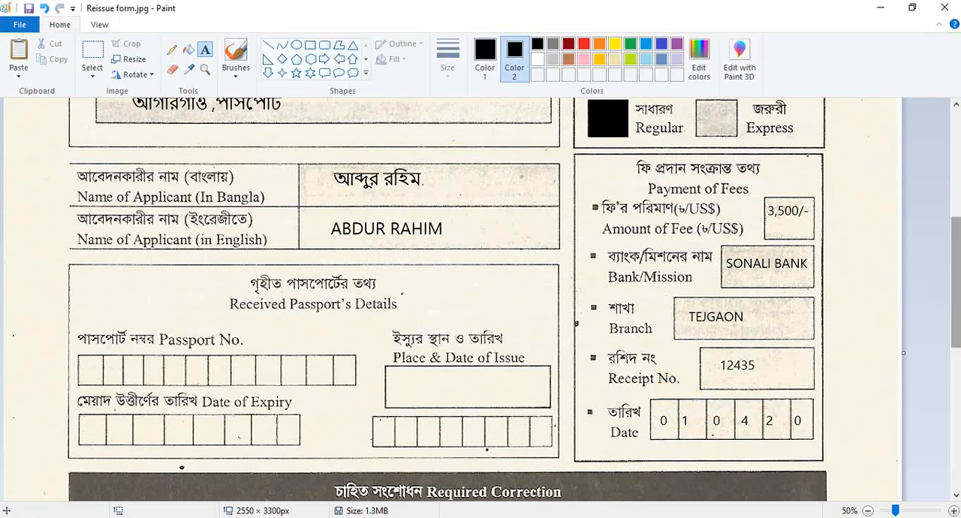
Step: Enter the passport number in the Passport No. field, spacing one digit per cell and aligning the text within the cells
{"action": "left_click", "coordinate": [91, 354]}
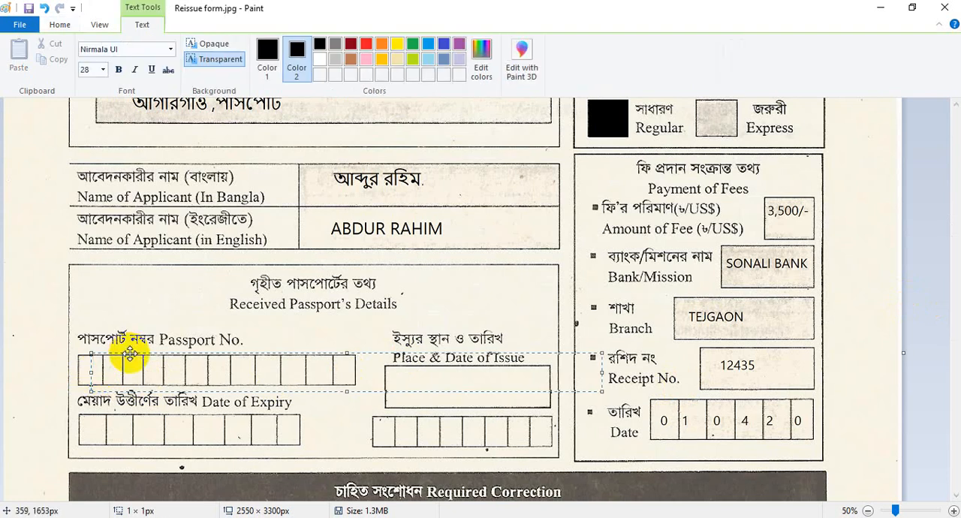
{"action": "left_click_drag", "start_coordinate": [131, 352], "coordinate": [121, 358]}
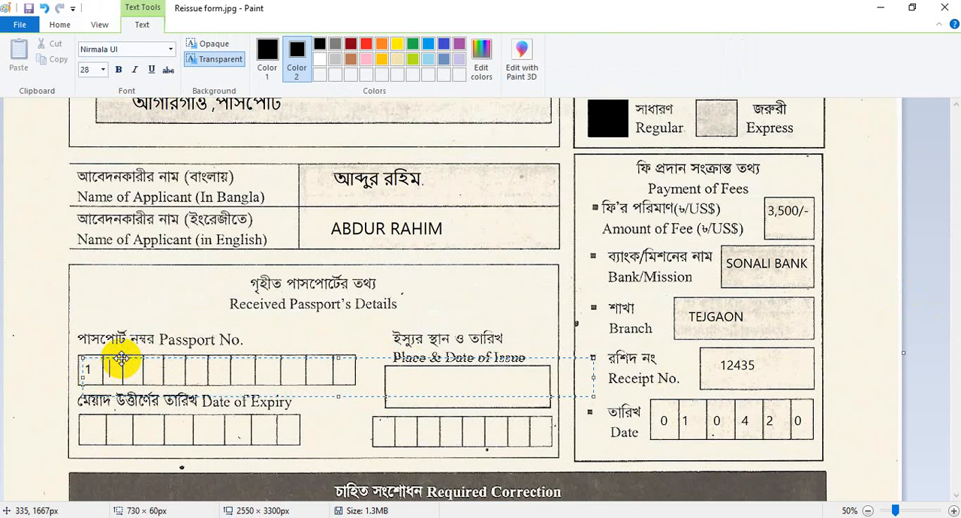
{"action": "key", "text": "BackSpace"}
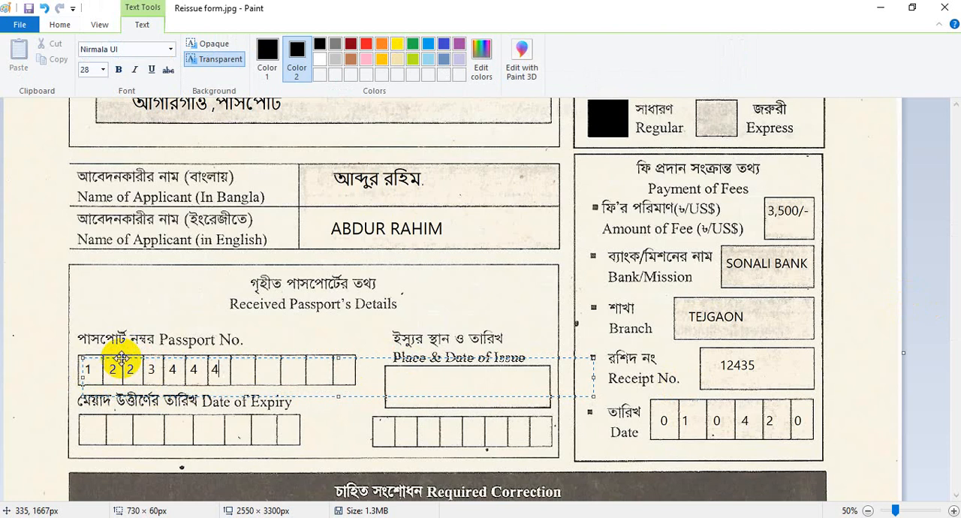
{"action": "left_click", "coordinate": [92, 421]}
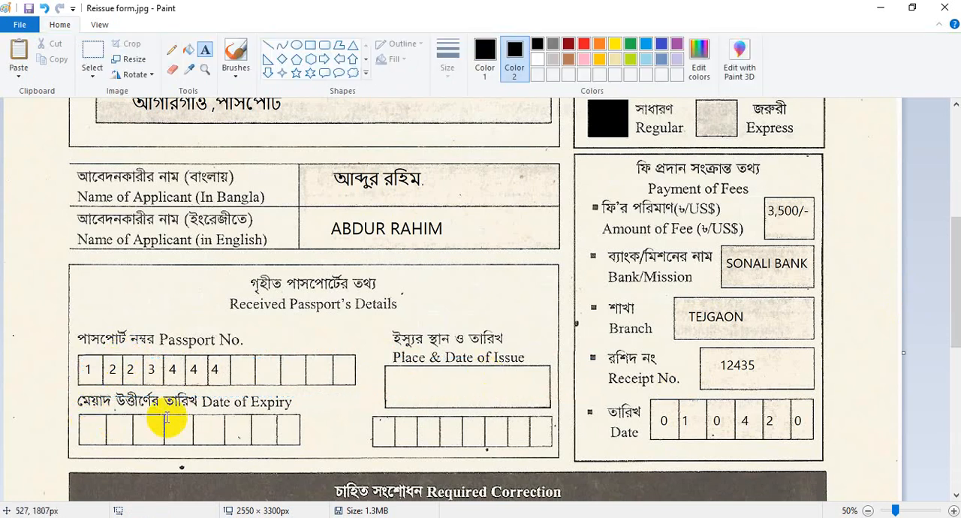
{"action": "left_click", "coordinate": [465, 388]}
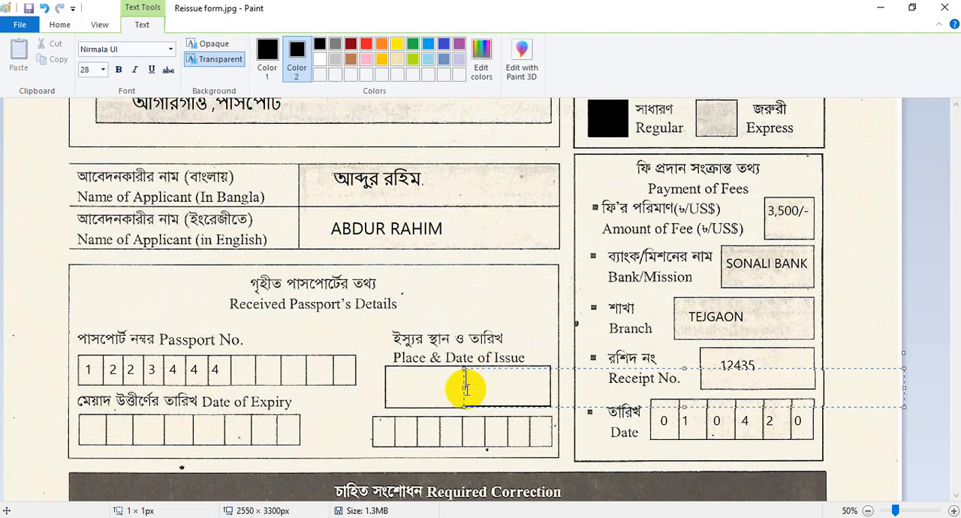
{"action": "type", "text": "2874"}
{"action": "key", "text": "BackSpace"}
{"action": "key", "text": "BackSpace"}
{"action": "key", "text": "BackSpace"}
{"action": "key", "text": "BackSpace"}
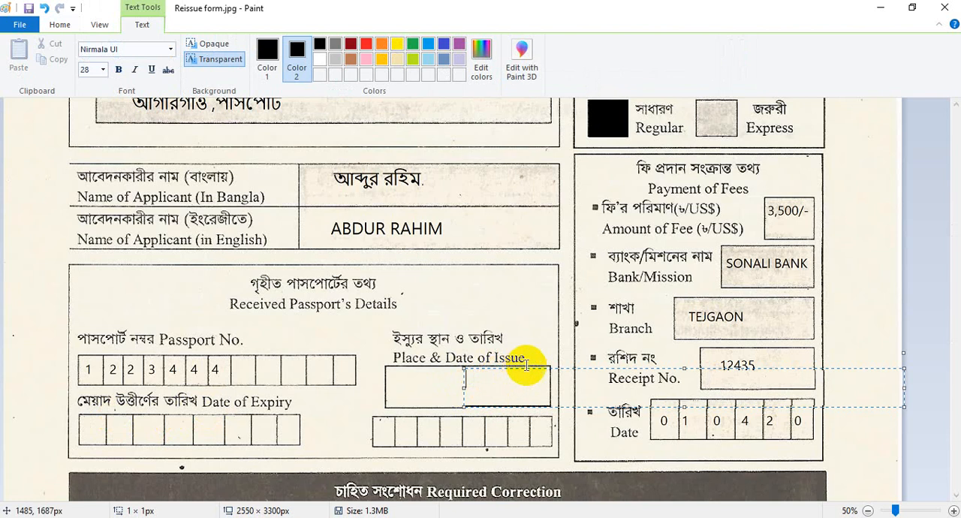
{"action": "left_click_drag", "start_coordinate": [526, 367], "coordinate": [496, 372]}
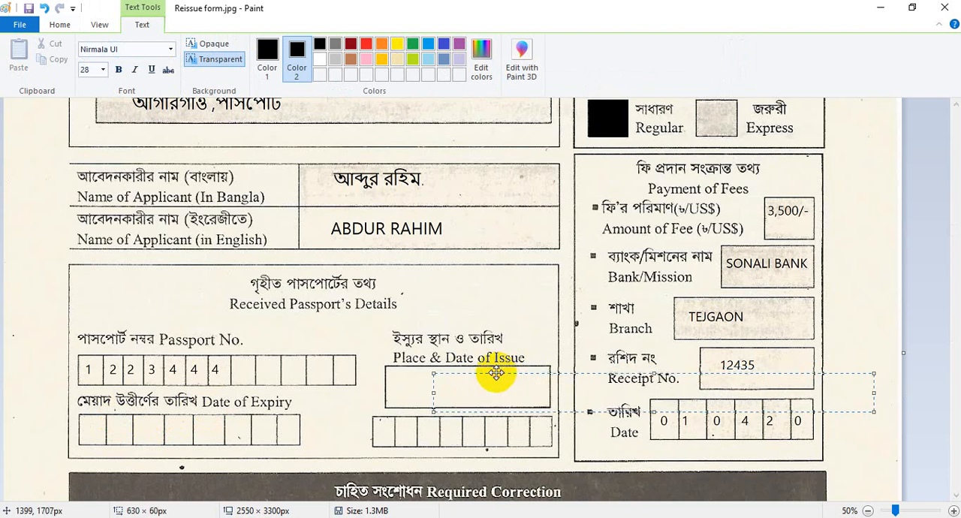
{"action": "left_click", "coordinate": [521, 347]}
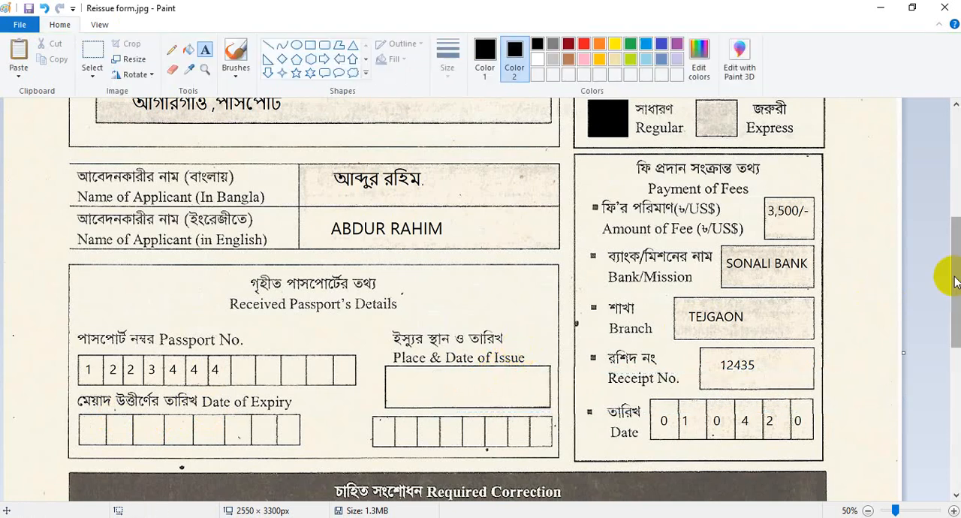
Step: Switch to File Explorer and open the signature image download.png for editing in Paint
{"action": "left_click", "coordinate": [957, 357]}
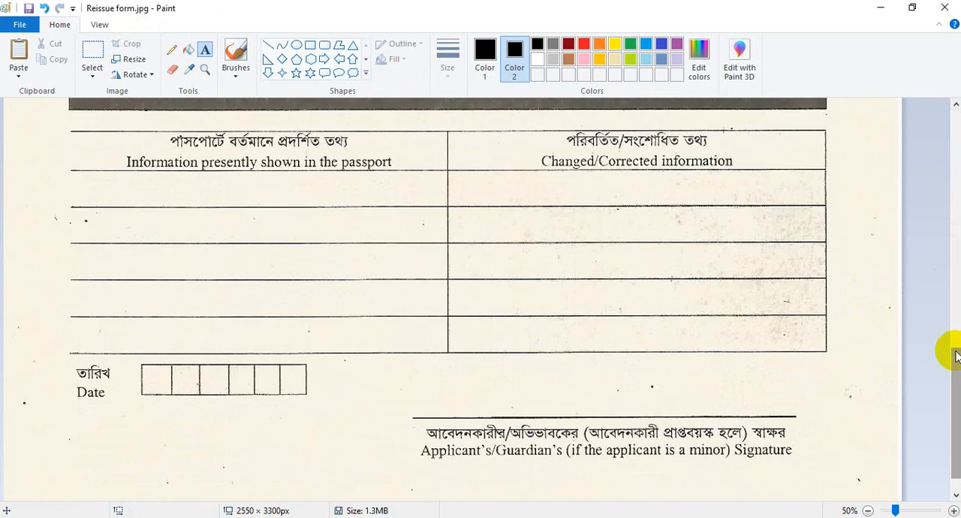
{"action": "left_click_drag", "start_coordinate": [957, 357], "coordinate": [957, 363]}
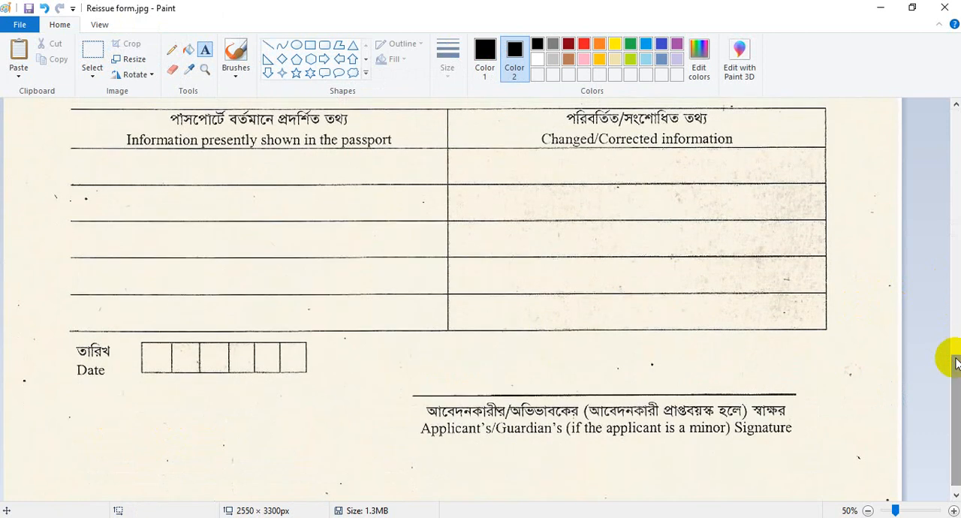
{"action": "left_click", "coordinate": [571, 380]}
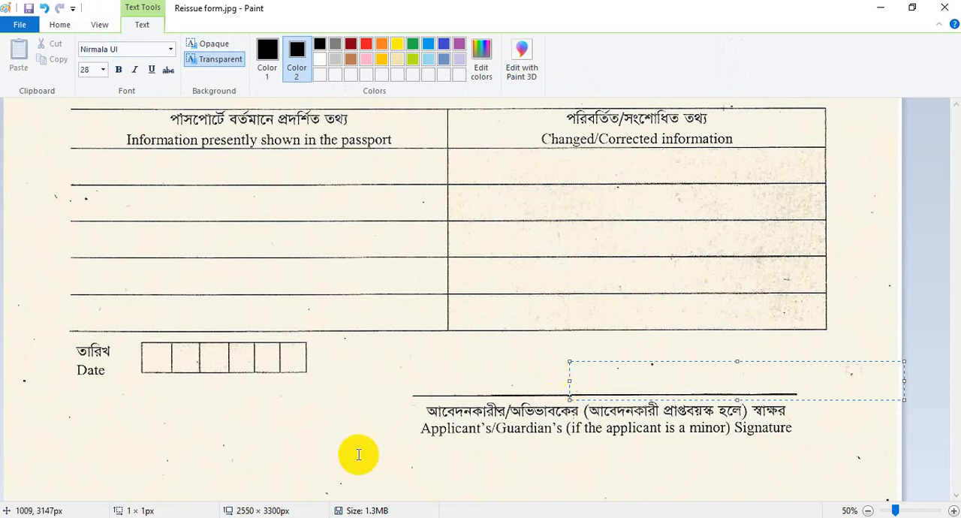
{"action": "left_click", "coordinate": [450, 517]}
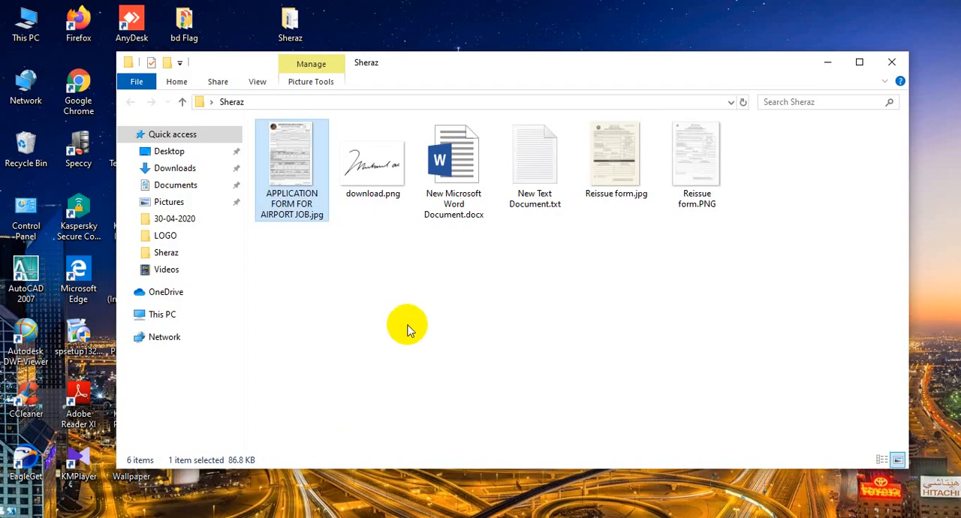
{"action": "right_click", "coordinate": [366, 173]}
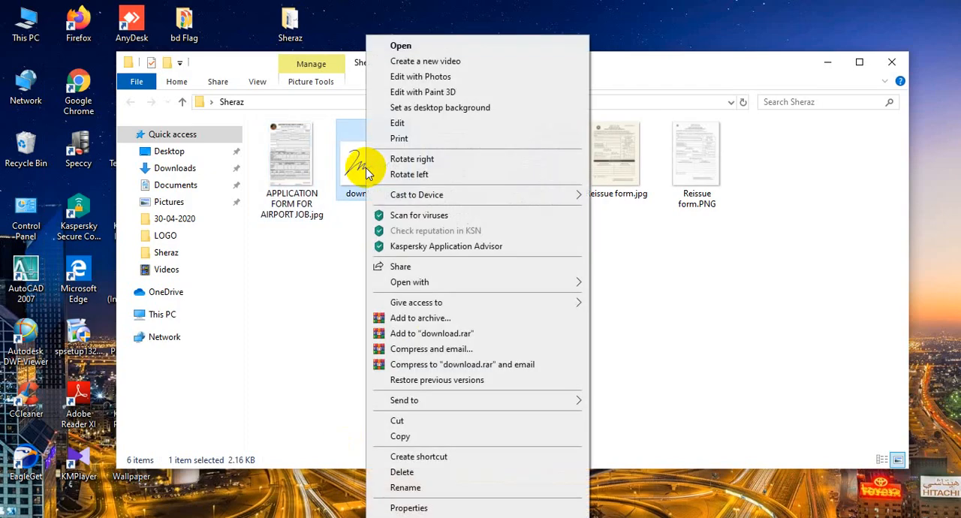
{"action": "left_click", "coordinate": [403, 124]}
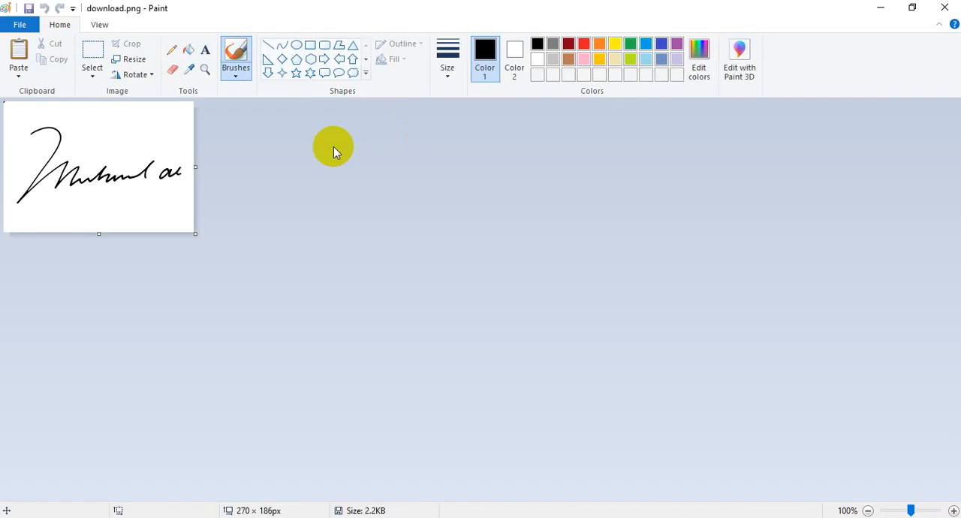
Step: Copy a rectangular region of about 258 × 135 px around the handwritten signature and close the signature image
{"action": "left_click", "coordinate": [89, 54]}
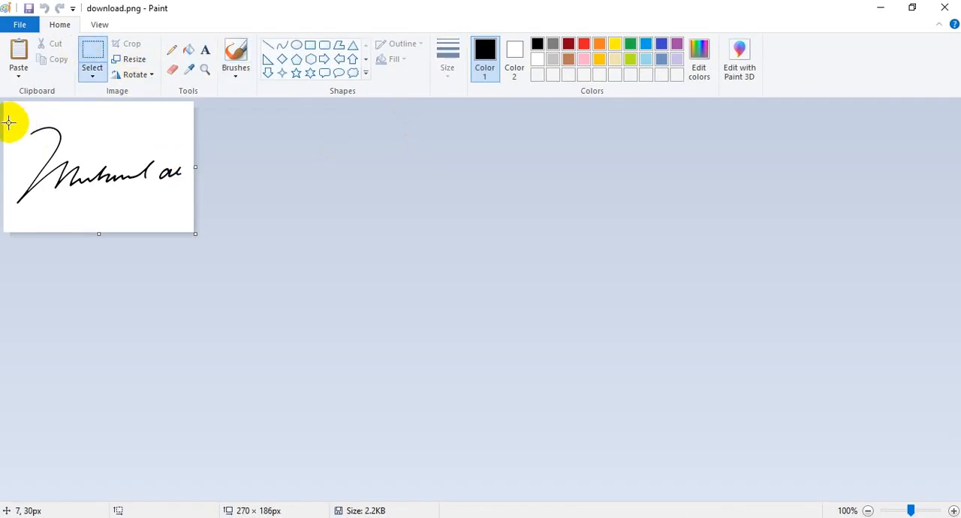
{"action": "left_click_drag", "start_coordinate": [8, 122], "coordinate": [187, 216]}
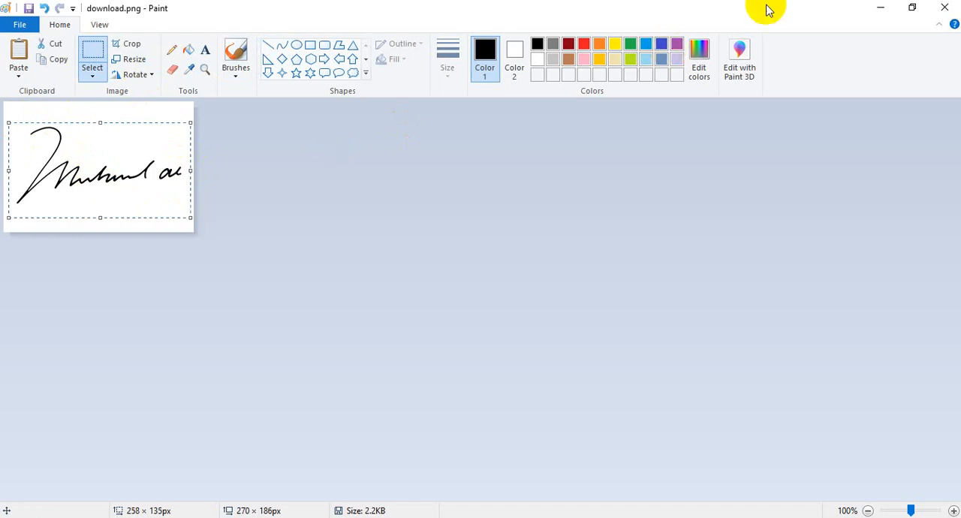
{"action": "left_click", "coordinate": [944, 8]}
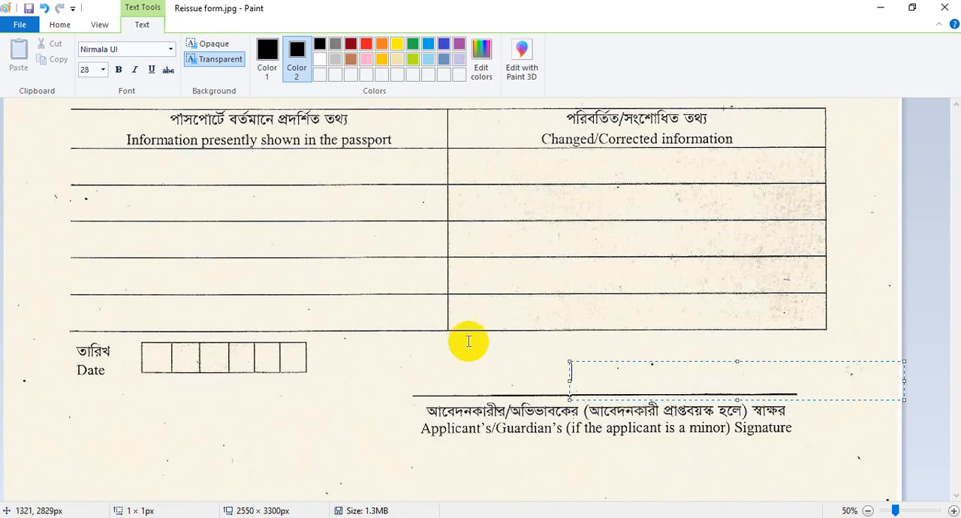
Step: Paste the copied signature into the form and place it just above the Applicant's/Guardian's Signature line
{"action": "left_click", "coordinate": [461, 325]}
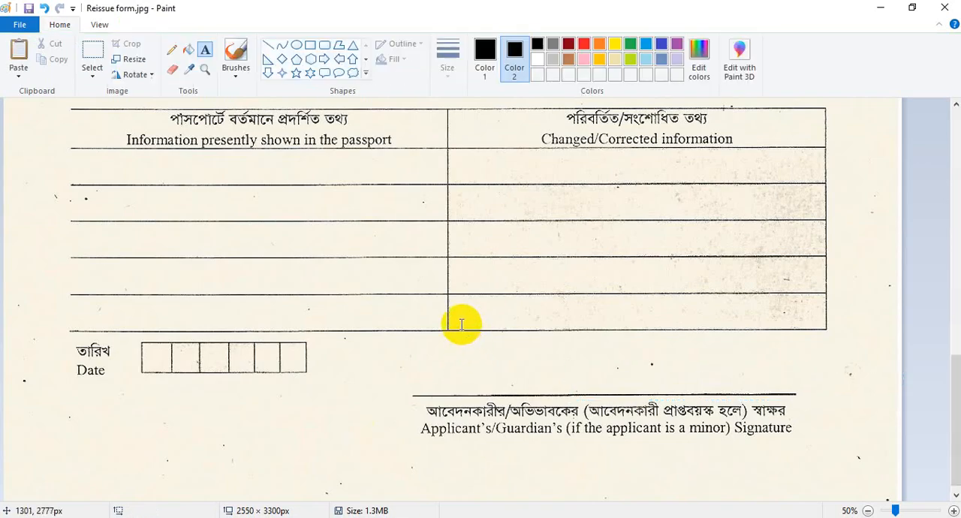
{"action": "key", "text": "ctrl+v"}
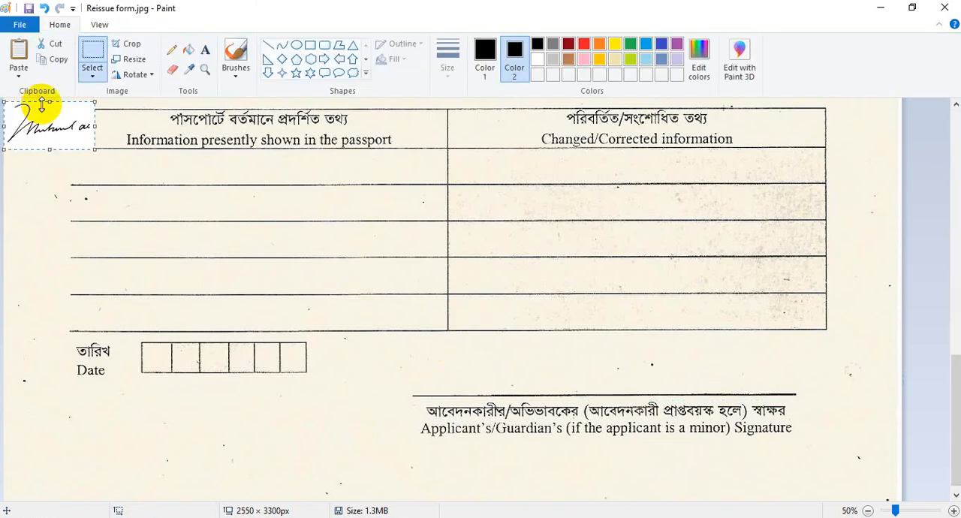
{"action": "mouse_move", "coordinate": [67, 133]}
{"action": "left_mouse_down"}
{"action": "mouse_move", "coordinate": [521, 365]}
{"action": "mouse_move", "coordinate": [638, 363]}
{"action": "mouse_move", "coordinate": [635, 370]}
{"action": "left_mouse_up"}
{"action": "left_click", "coordinate": [719, 371]}
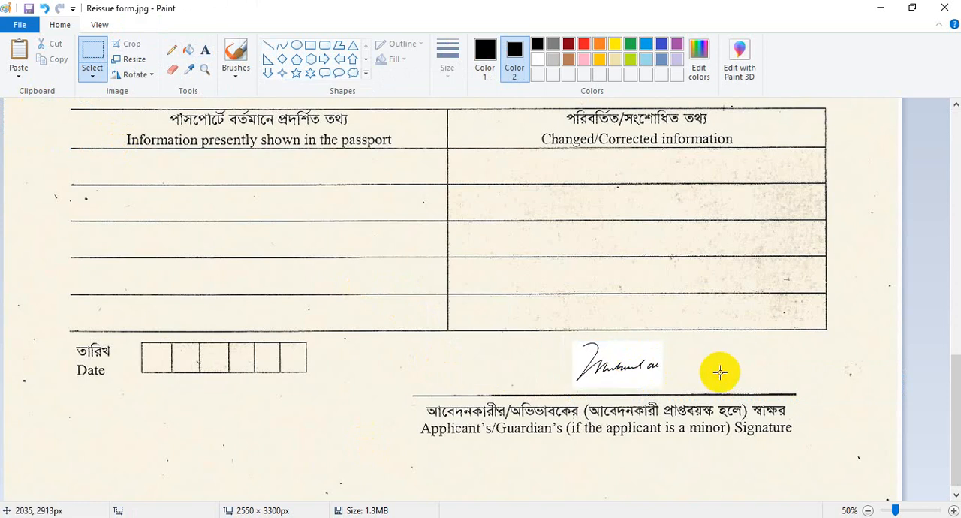
Step: Save the filled-in Reissue form.jpg and close it
{"action": "key", "text": "ctrl+s"}
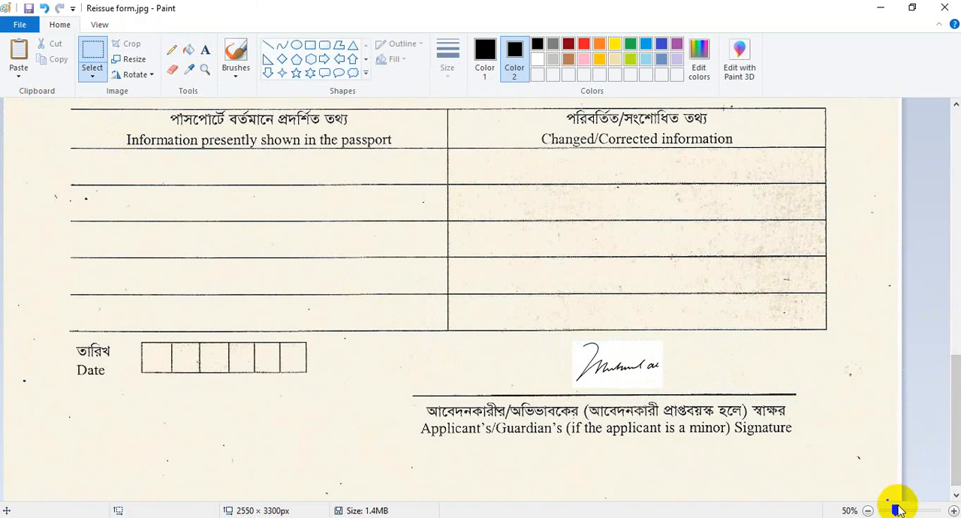
{"action": "left_click_drag", "start_coordinate": [898, 510], "coordinate": [890, 509]}
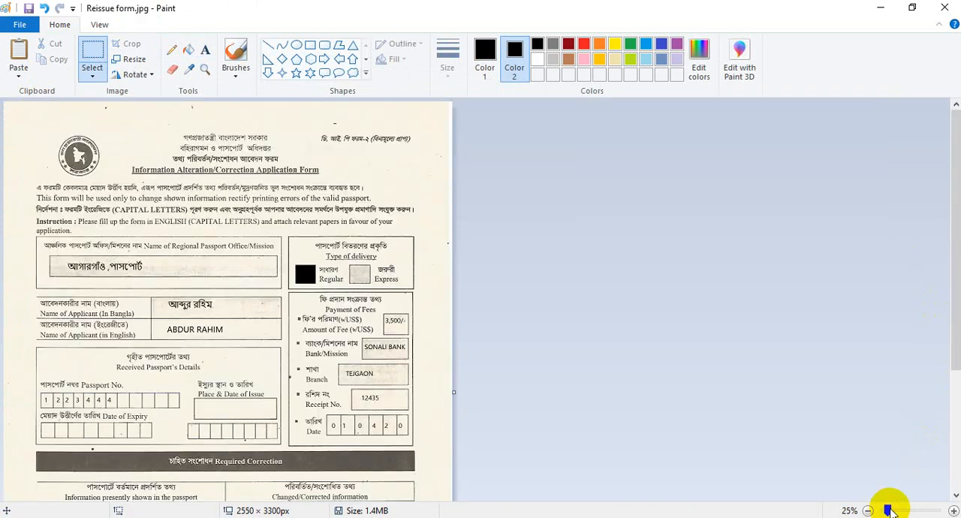
{"action": "left_click", "coordinate": [944, 9]}
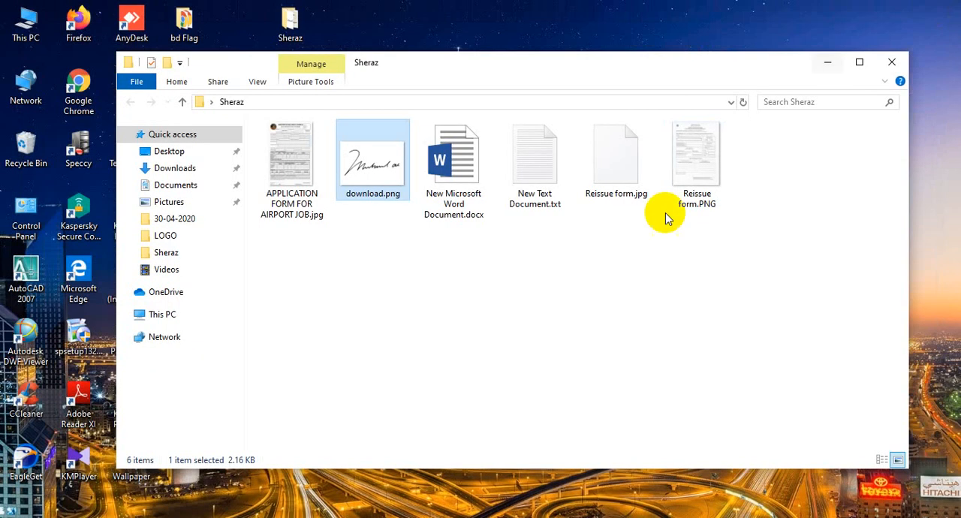
Step: Open the saved Reissue form.jpg from File Explorer in the image viewer
{"action": "left_click", "coordinate": [598, 232]}
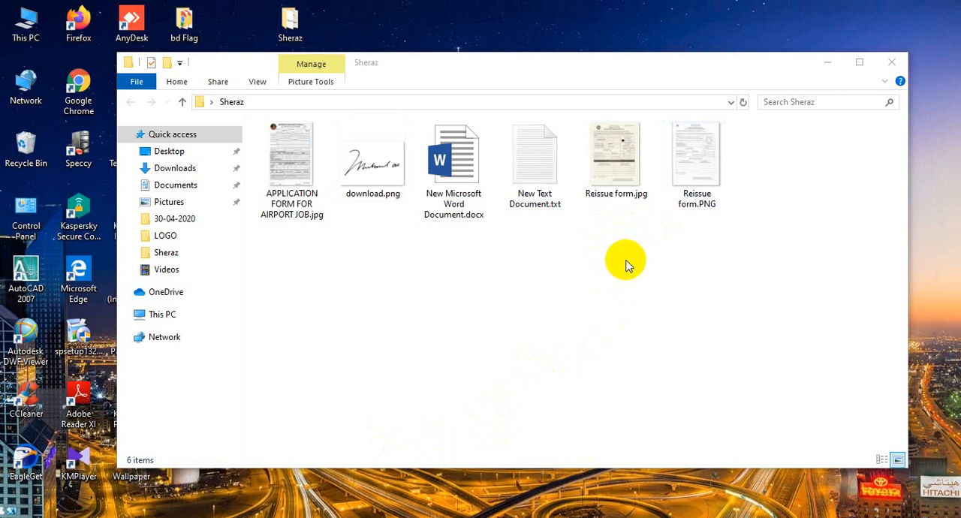
{"action": "double_click", "coordinate": [611, 173]}
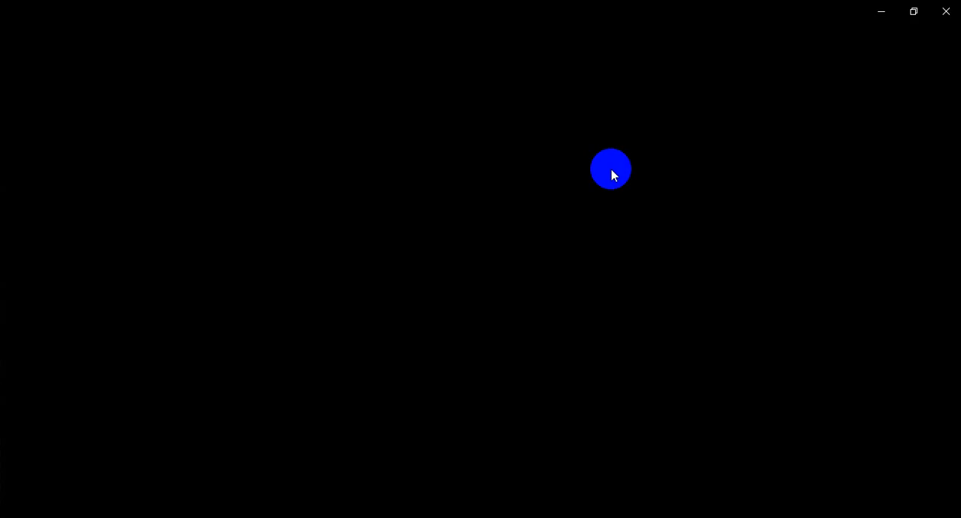